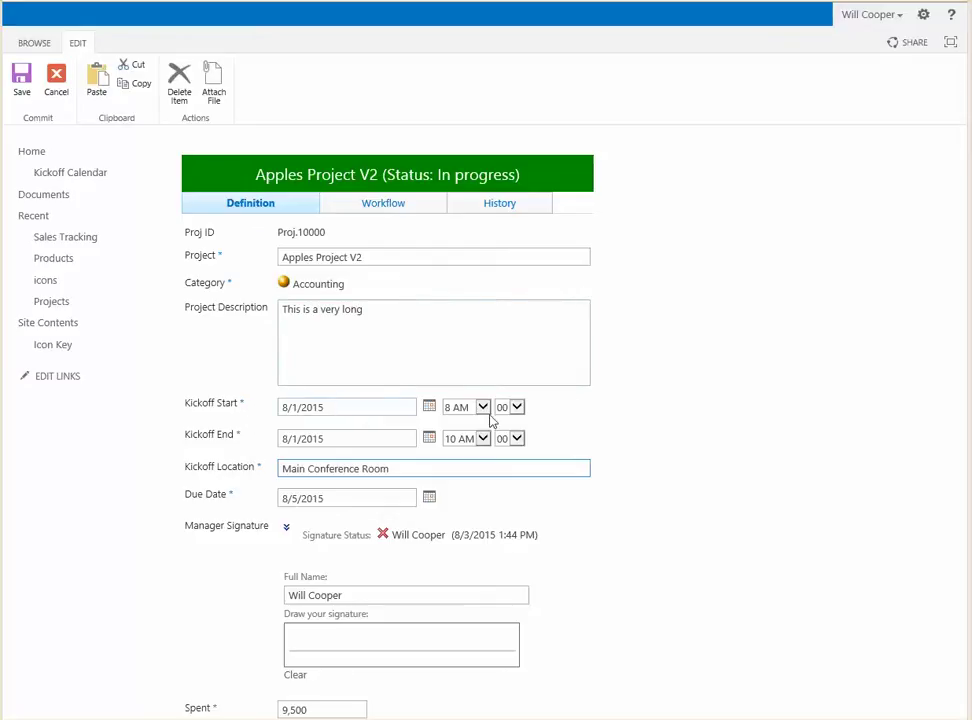
Step: Examine the Kickoff Start, Kickoff End, Category and Kickoff Location fields of the Apples Project V2 item
{"action": "left_click_drag", "start_coordinate": [246, 404], "coordinate": [184, 404]}
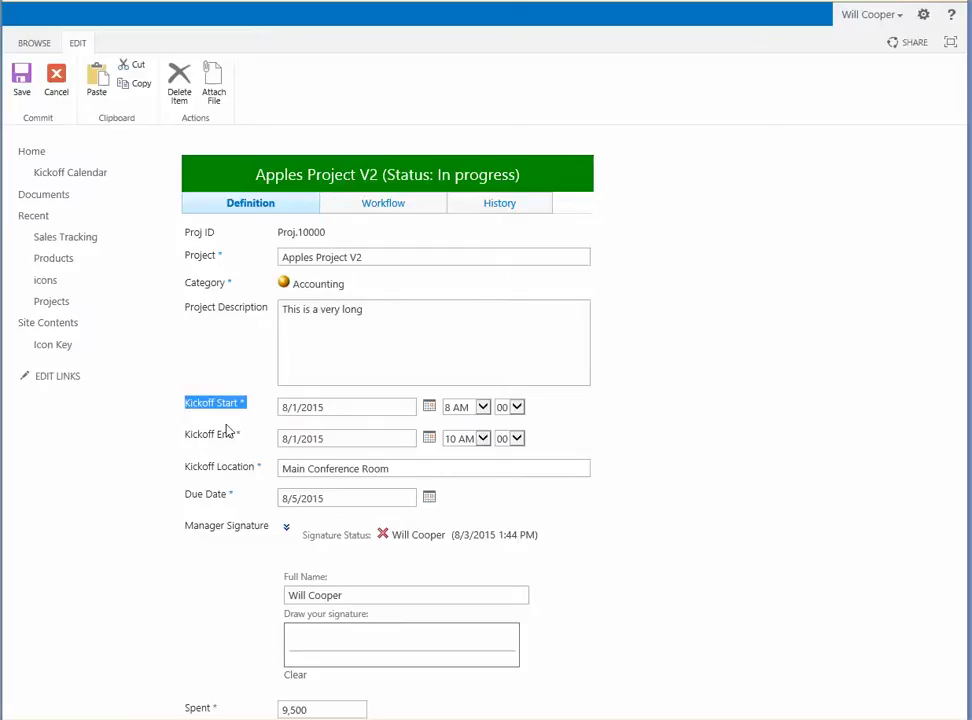
{"action": "left_click_drag", "start_coordinate": [247, 445], "coordinate": [182, 436]}
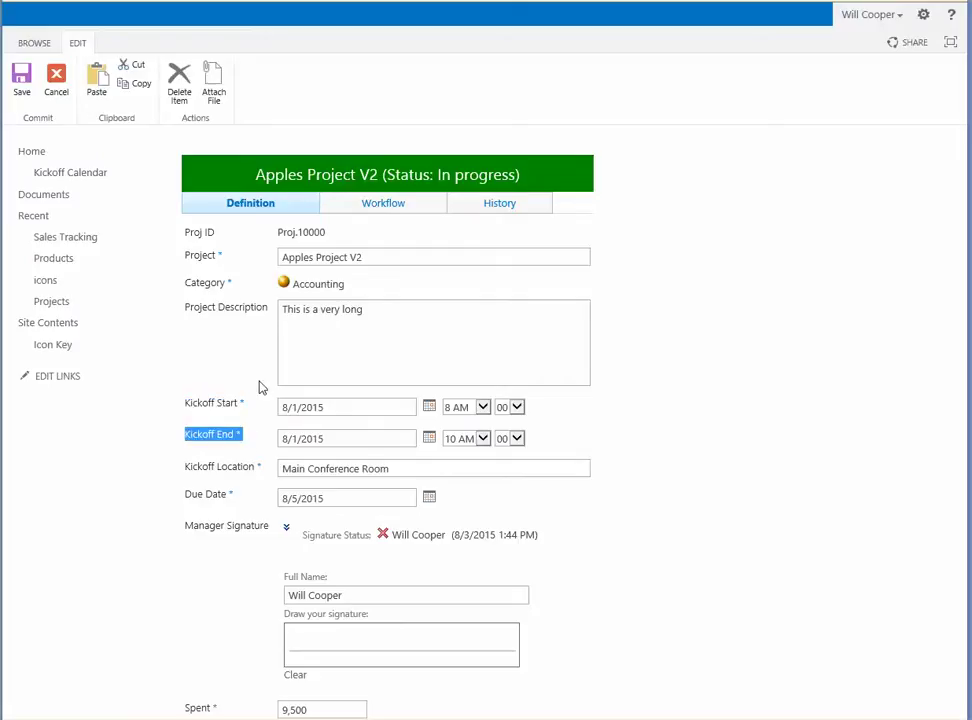
{"action": "left_click", "coordinate": [238, 289]}
{"action": "left_click_drag", "start_coordinate": [236, 287], "coordinate": [183, 284]}
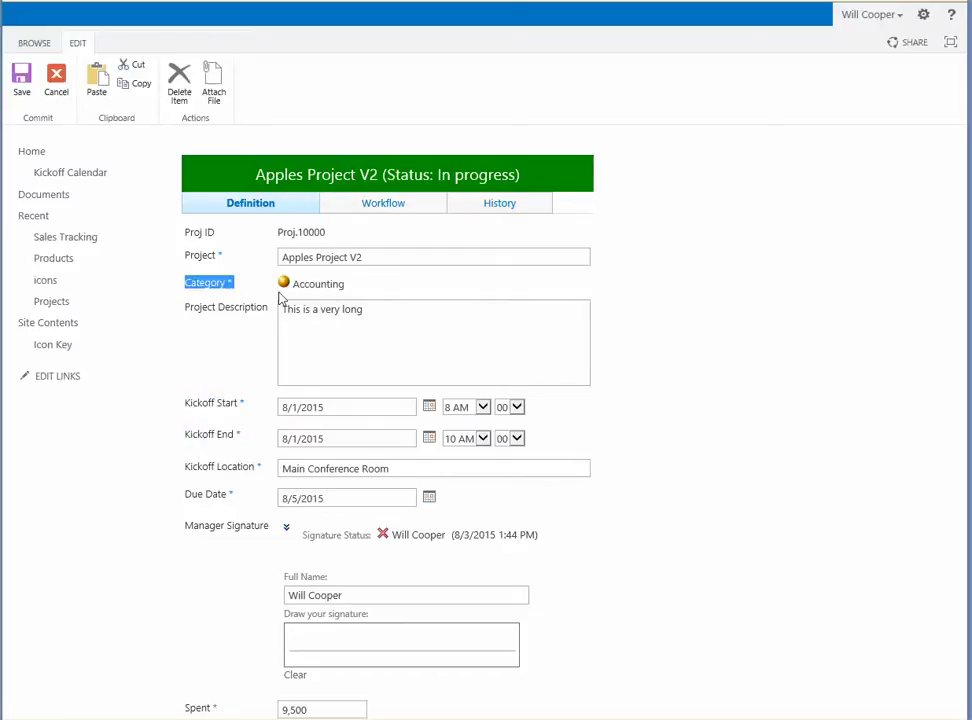
{"action": "left_click", "coordinate": [376, 288]}
{"action": "left_click_drag", "start_coordinate": [317, 466], "coordinate": [191, 460]}
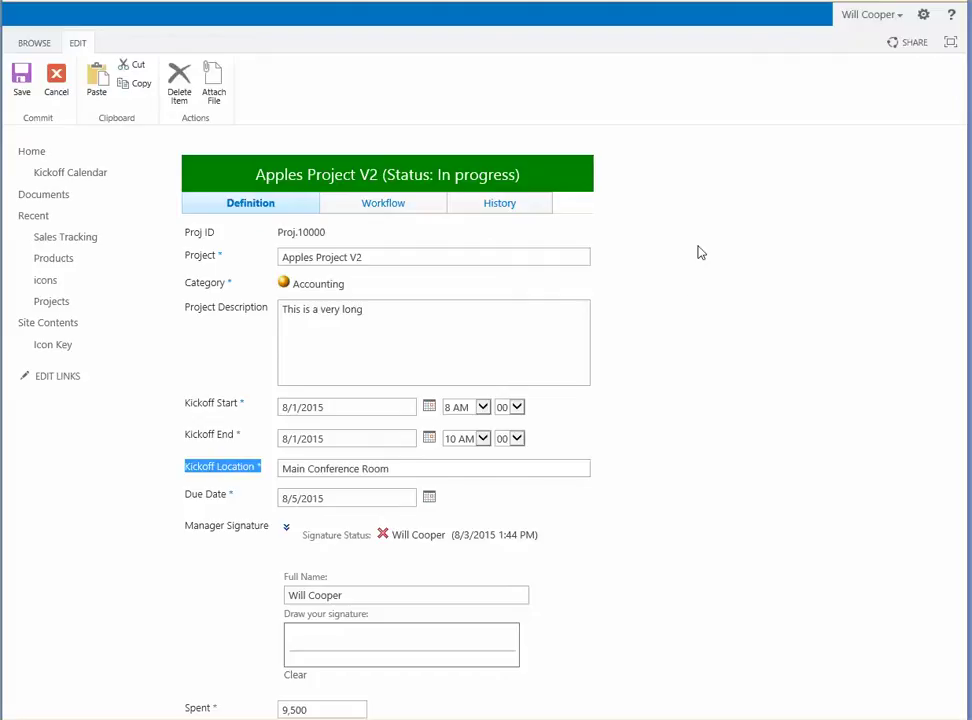
{"action": "left_click", "coordinate": [709, 166]}
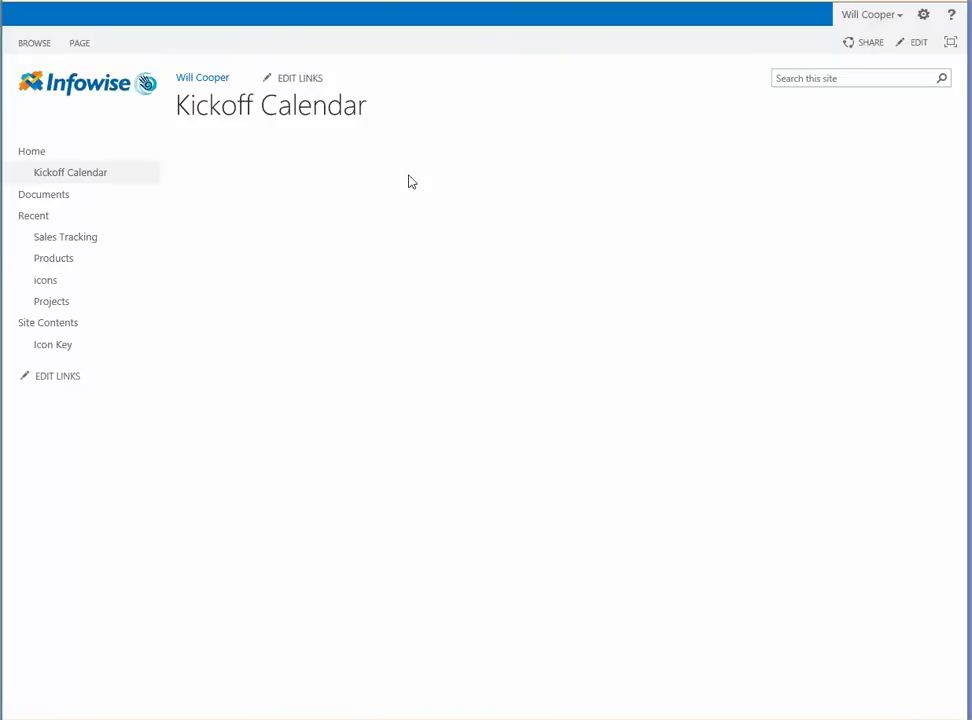
Step: Open the Kickoff Calendar page for editing
{"action": "left_click", "coordinate": [925, 18]}
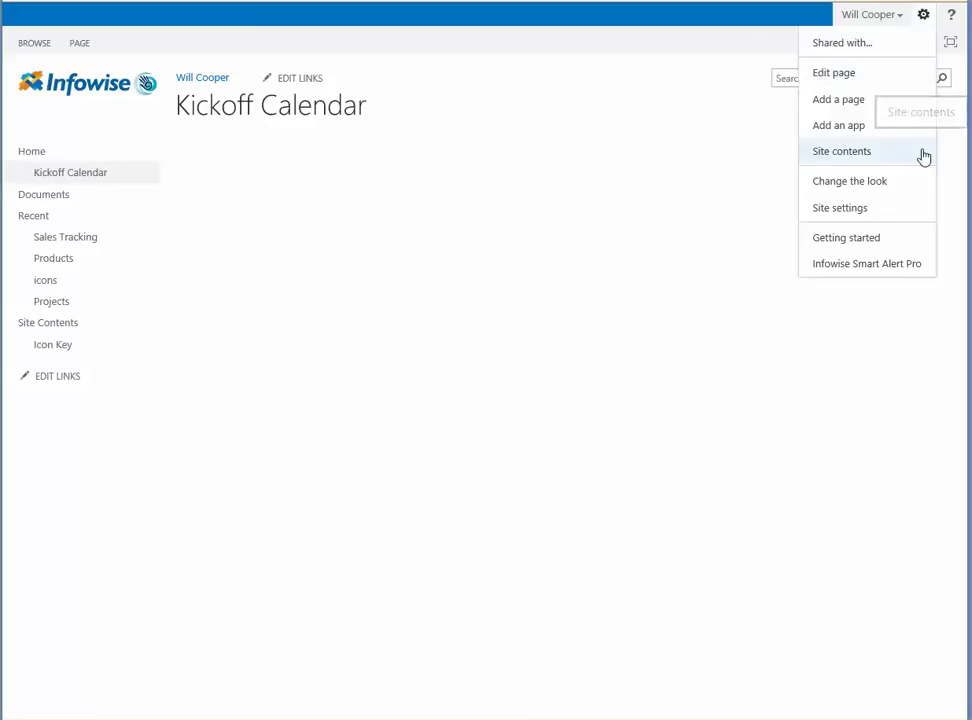
{"action": "left_click", "coordinate": [438, 174]}
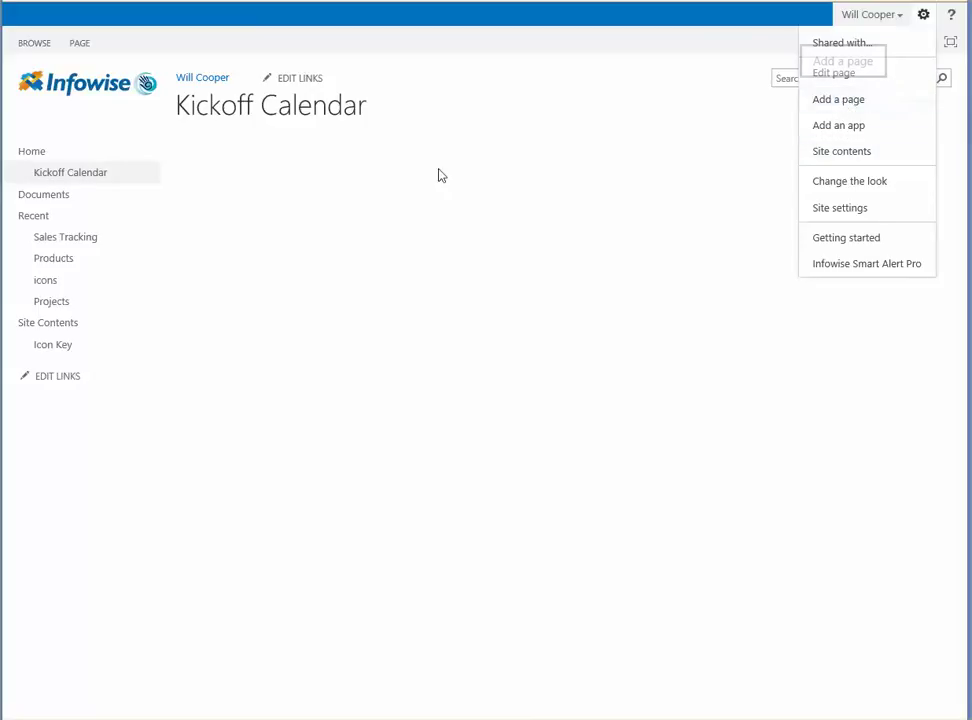
{"action": "left_click", "coordinate": [78, 43]}
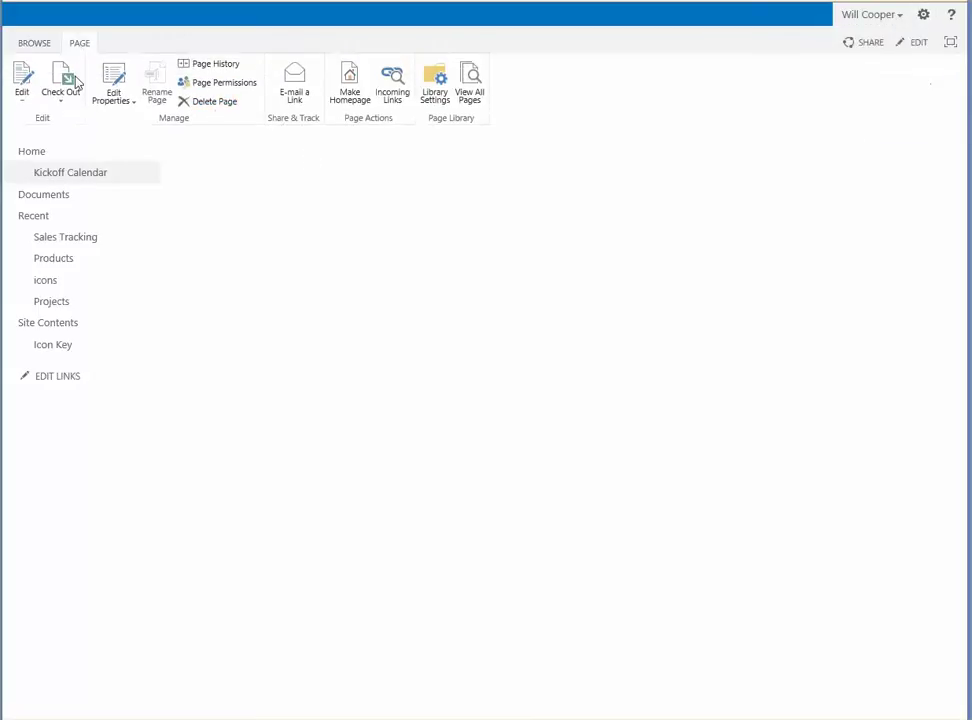
{"action": "left_click", "coordinate": [23, 85]}
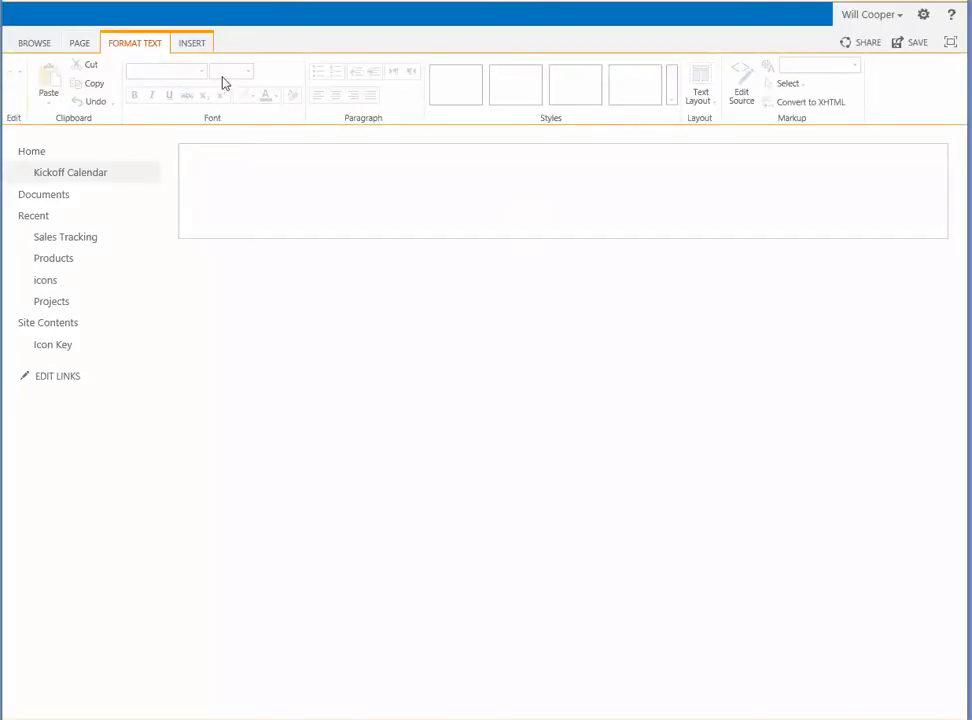
Step: Insert the Infowise Event Calendar Plus web part from the Infowise category into the page's rich content area
{"action": "left_click", "coordinate": [195, 45]}
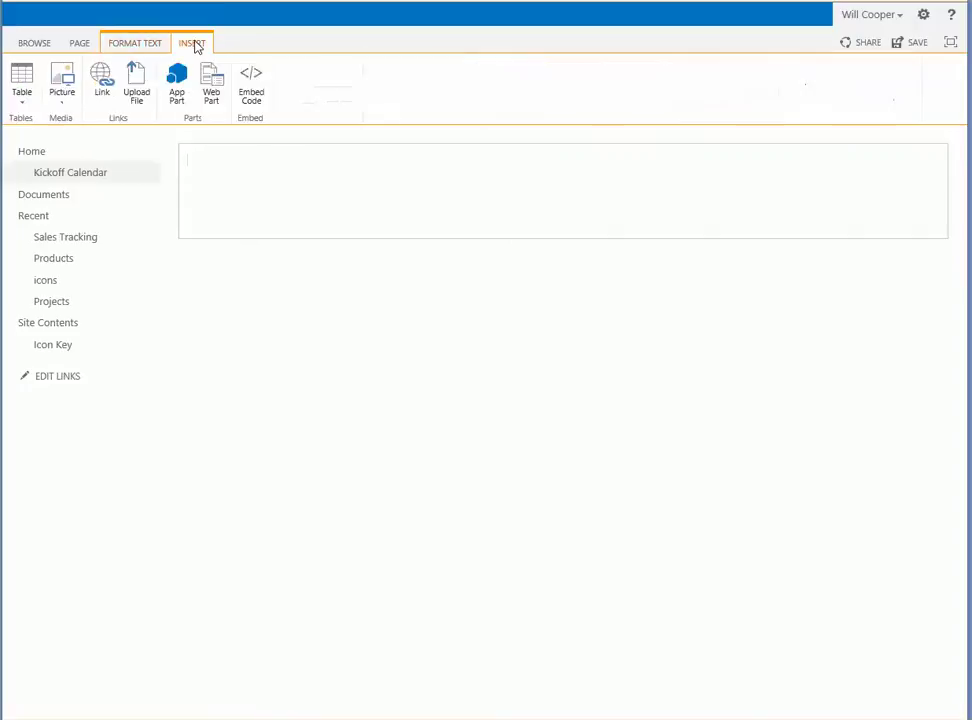
{"action": "left_click", "coordinate": [211, 90]}
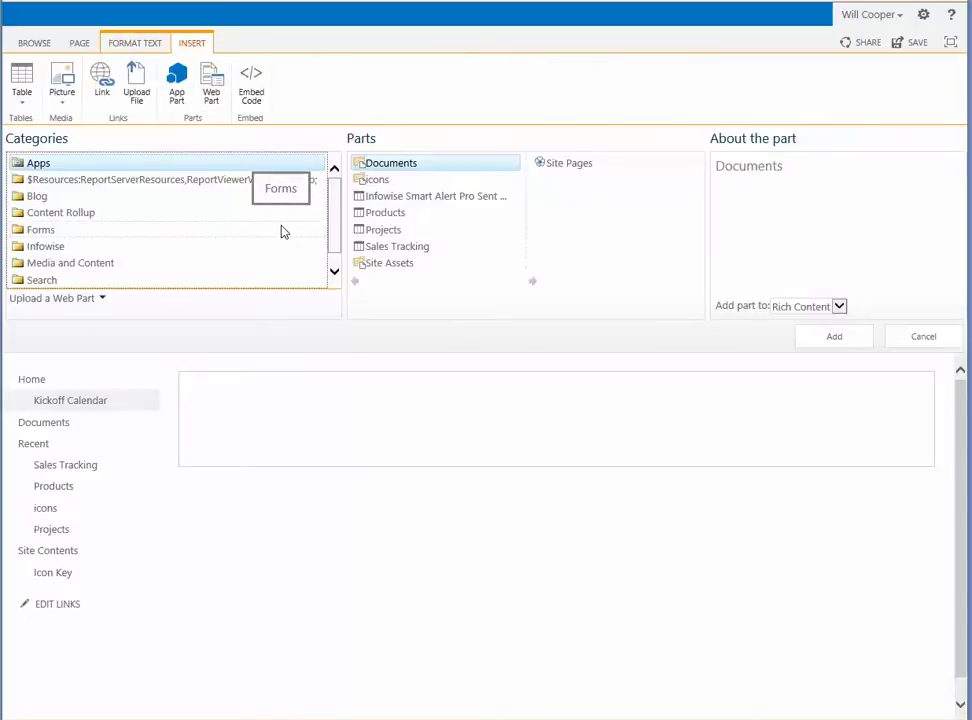
{"action": "left_click", "coordinate": [48, 247]}
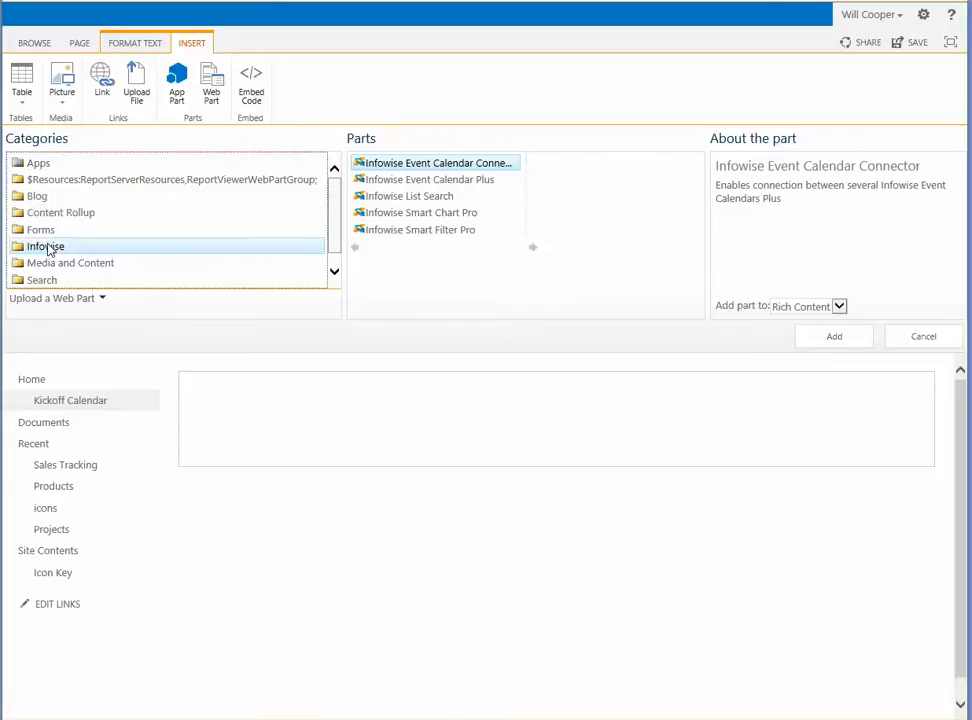
{"action": "left_click", "coordinate": [428, 181]}
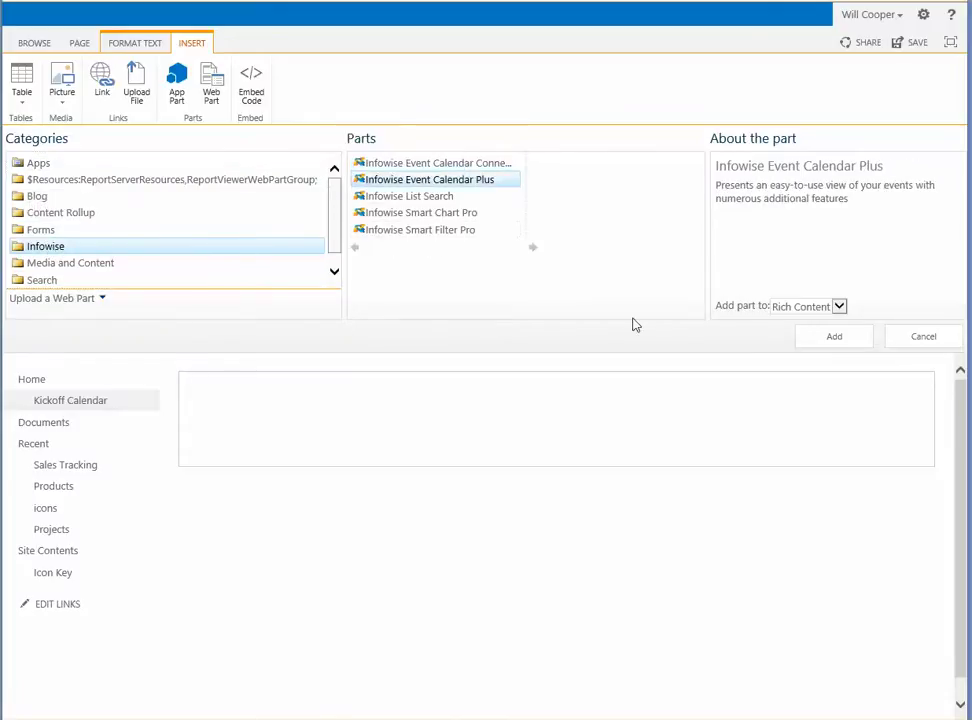
{"action": "left_click", "coordinate": [843, 343]}
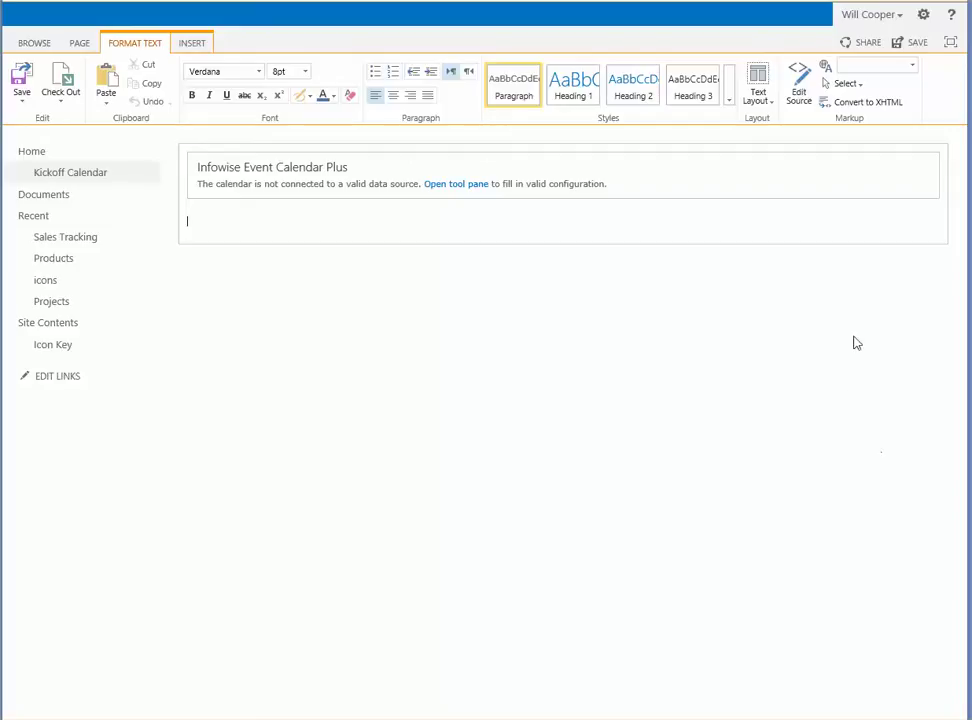
Step: In the calendar web part's settings, name the data source "Projects List" and disable showing the data source color
{"action": "left_click", "coordinate": [907, 171]}
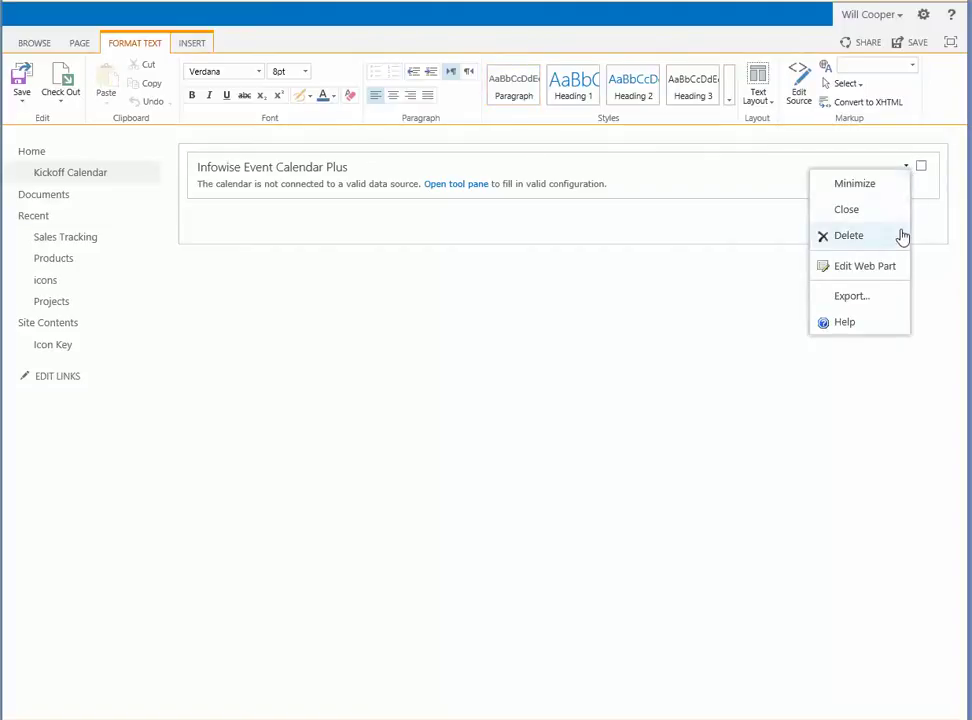
{"action": "left_click", "coordinate": [848, 267]}
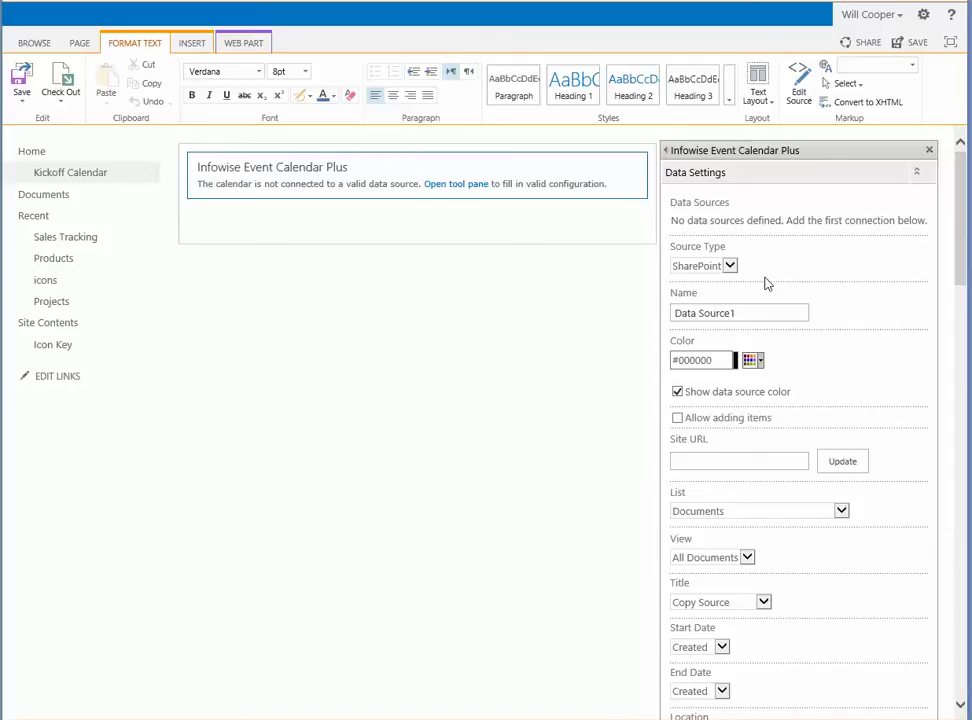
{"action": "left_click", "coordinate": [770, 315]}
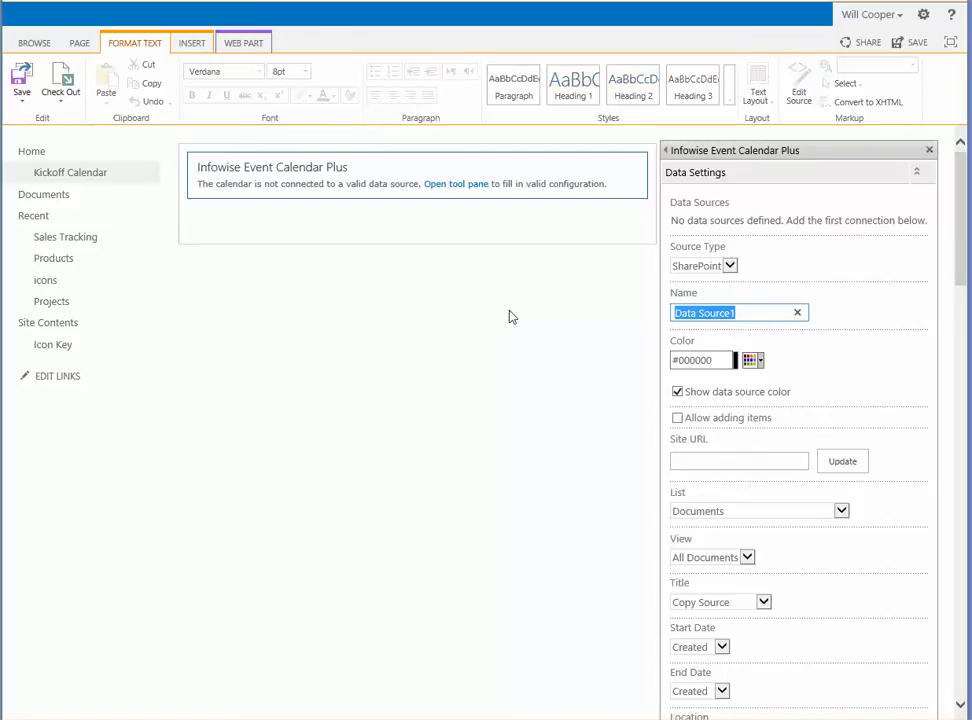
{"action": "type", "text": "Pro"}
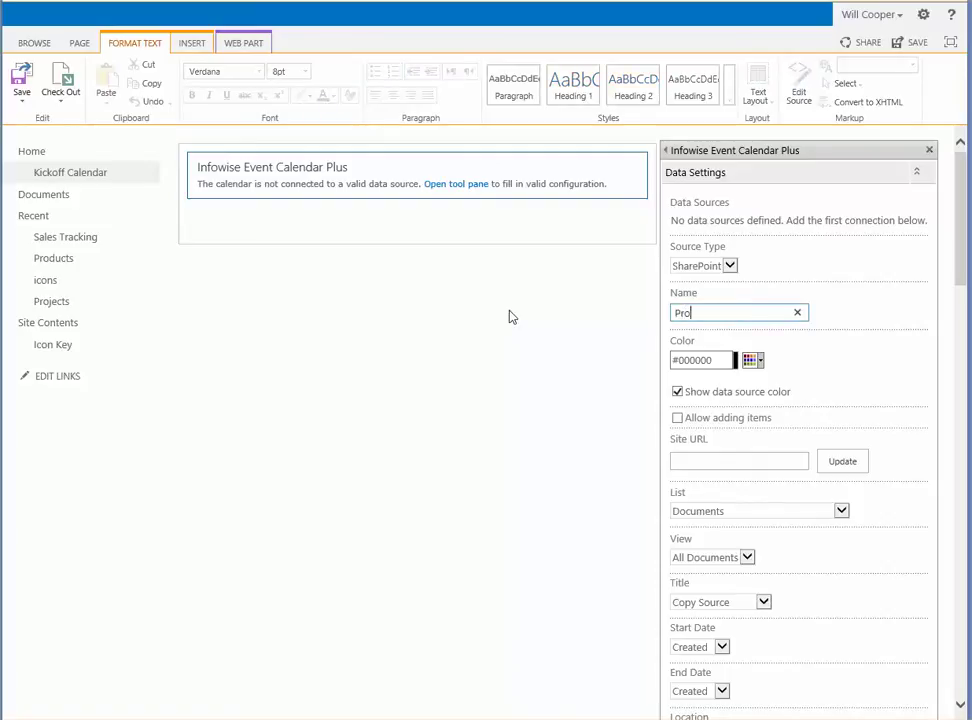
{"action": "type", "text": "jects List"}
{"action": "left_click", "coordinate": [678, 392]}
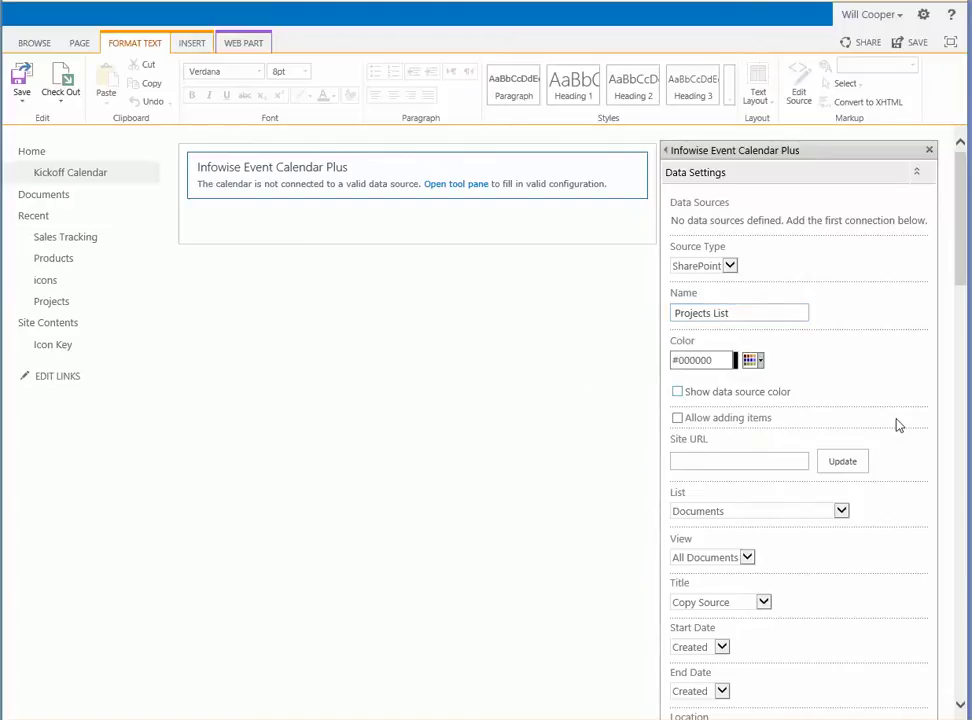
Step: Connect the data source to the Projects list and use the Project field as the event title
{"action": "left_click_drag", "start_coordinate": [957, 235], "coordinate": [958, 297]}
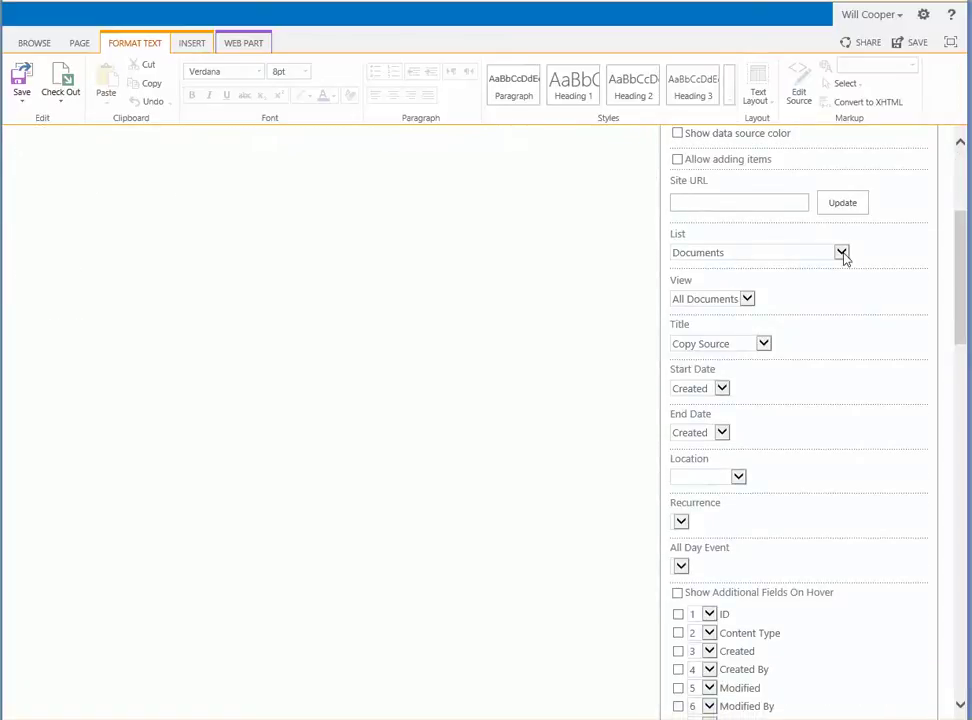
{"action": "left_click", "coordinate": [843, 253]}
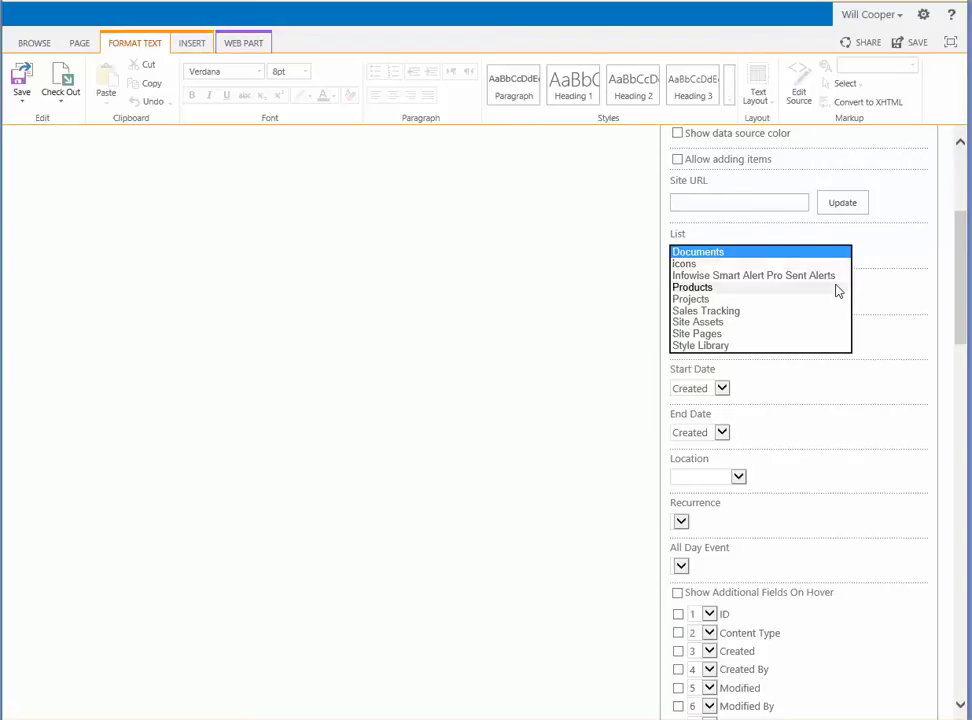
{"action": "left_click", "coordinate": [740, 299]}
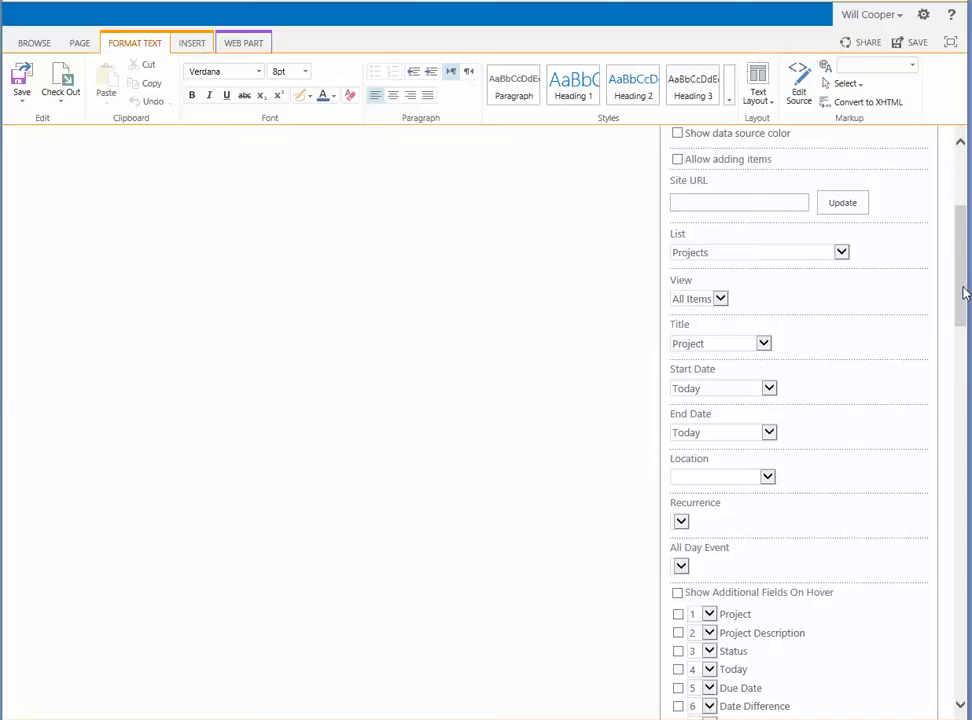
{"action": "mouse_move", "coordinate": [965, 292]}
{"action": "left_mouse_down"}
{"action": "mouse_move", "coordinate": [968, 330]}
{"action": "mouse_move", "coordinate": [967, 310]}
{"action": "left_mouse_up"}
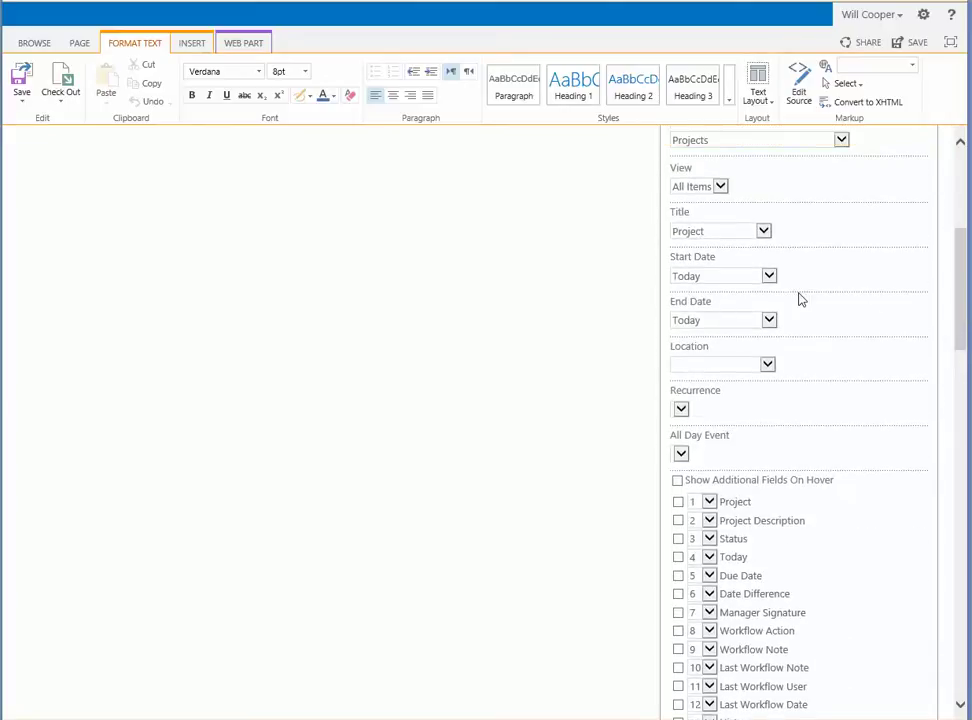
{"action": "left_click", "coordinate": [763, 234]}
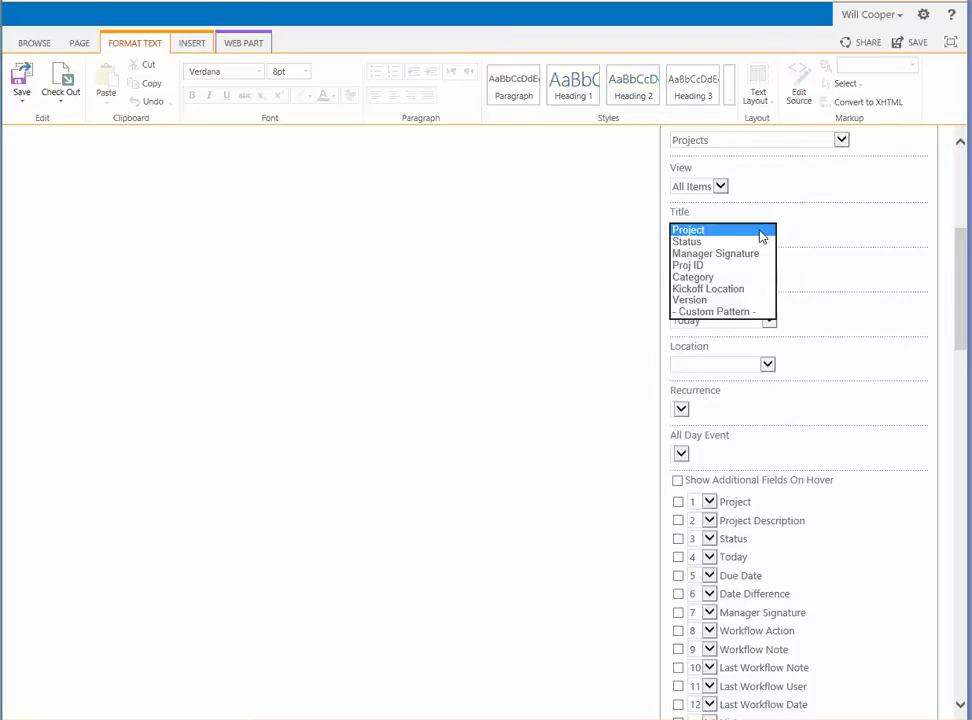
{"action": "left_click", "coordinate": [762, 232]}
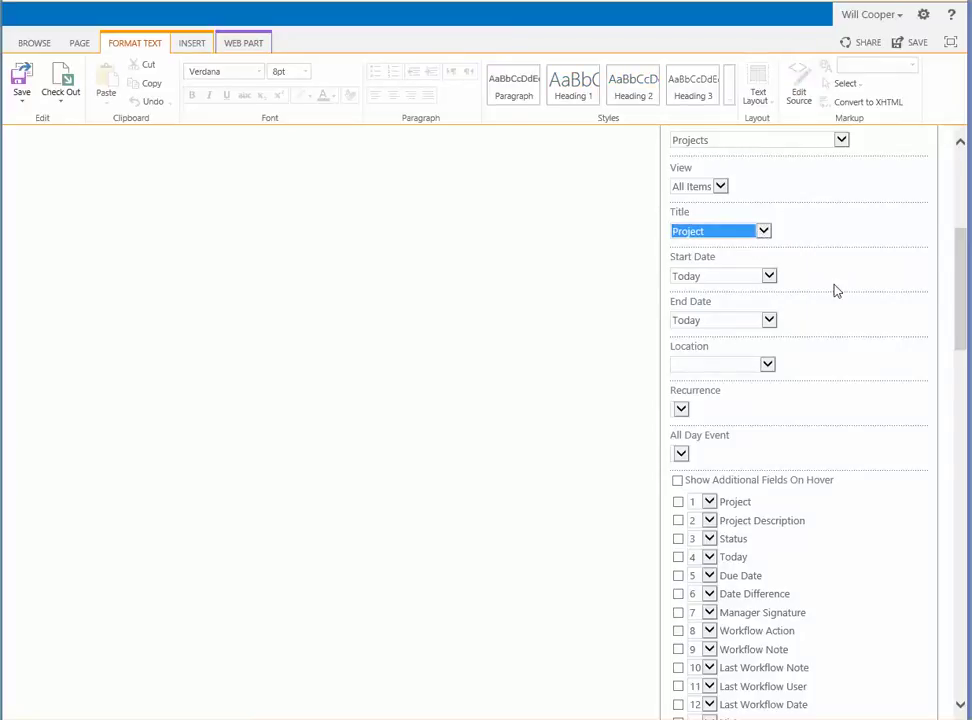
Step: Map the event start date to Kickoff Start, end date to Kickoff End and location to Kickoff Location
{"action": "left_click", "coordinate": [769, 276]}
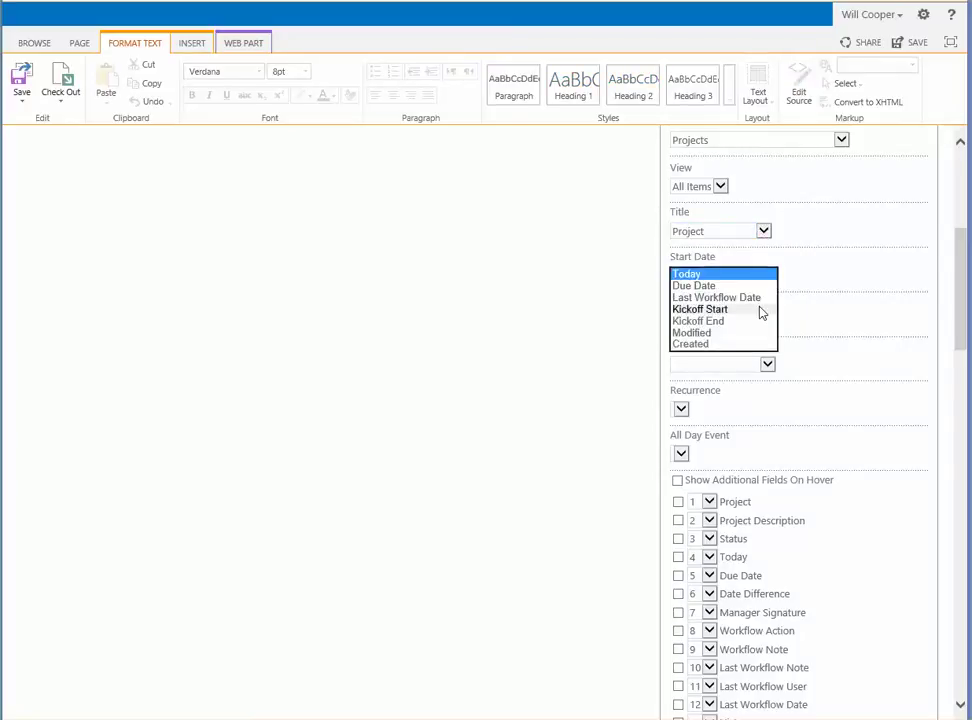
{"action": "left_click", "coordinate": [762, 310]}
{"action": "left_click", "coordinate": [770, 320]}
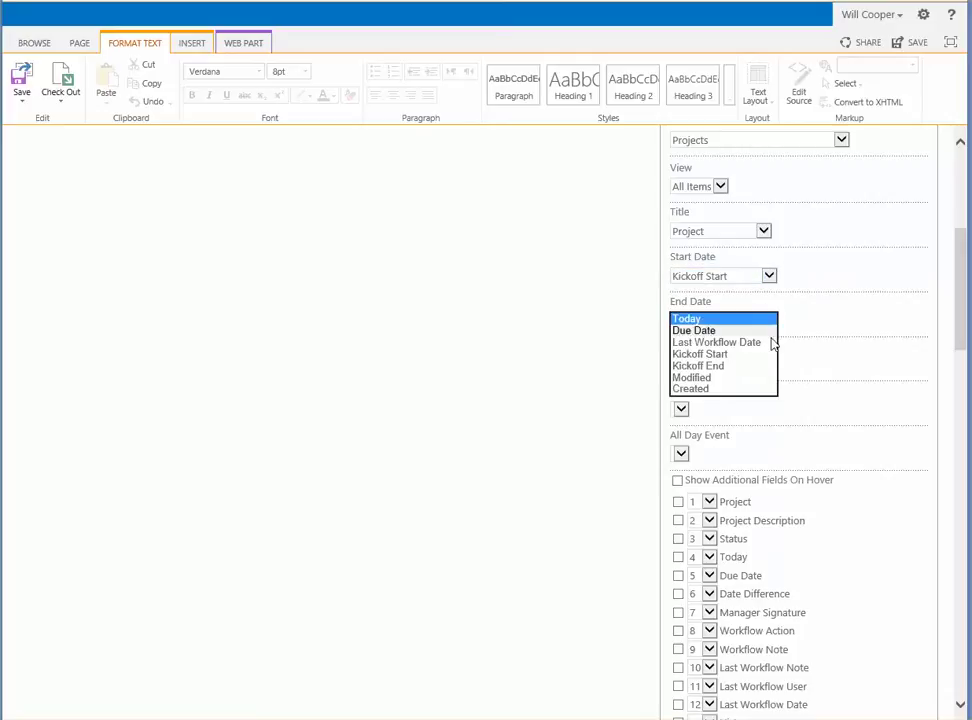
{"action": "left_click", "coordinate": [757, 366]}
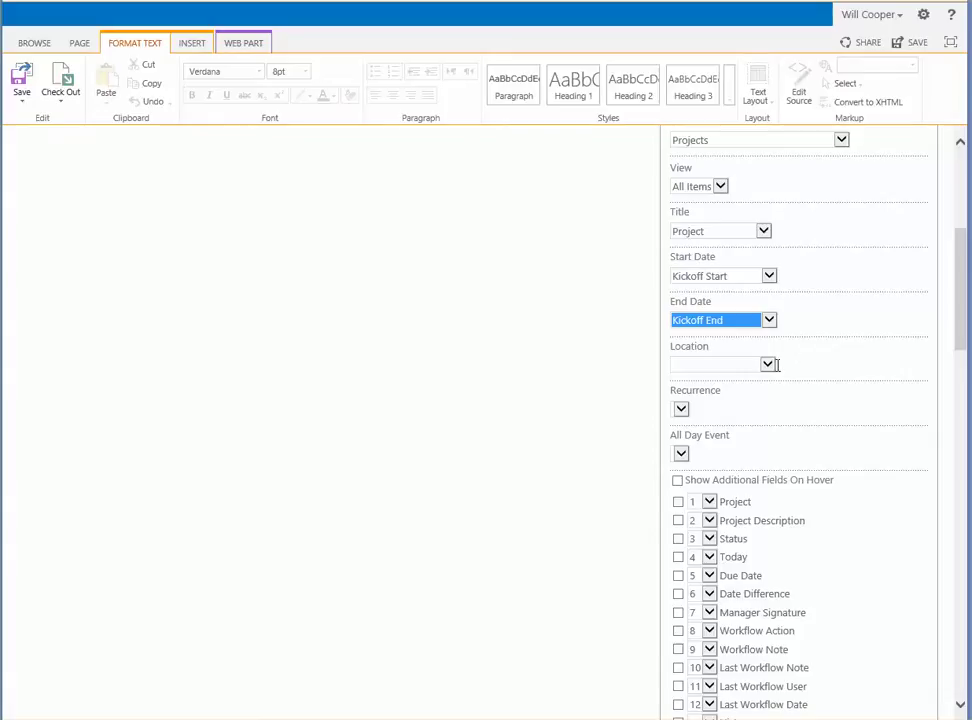
{"action": "left_click", "coordinate": [768, 366]}
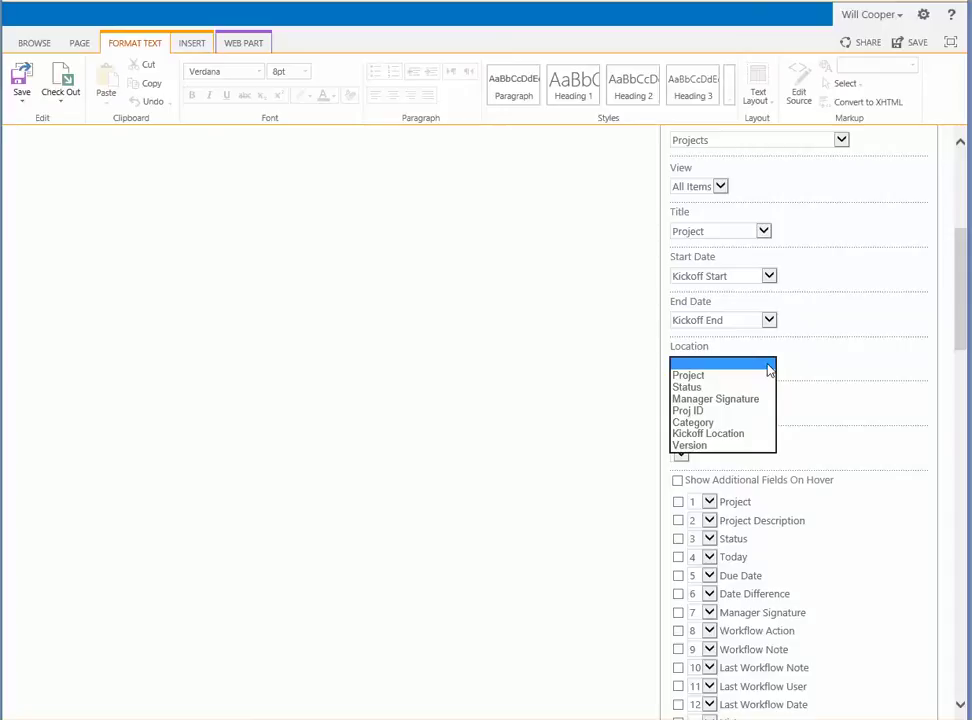
{"action": "left_click", "coordinate": [757, 434]}
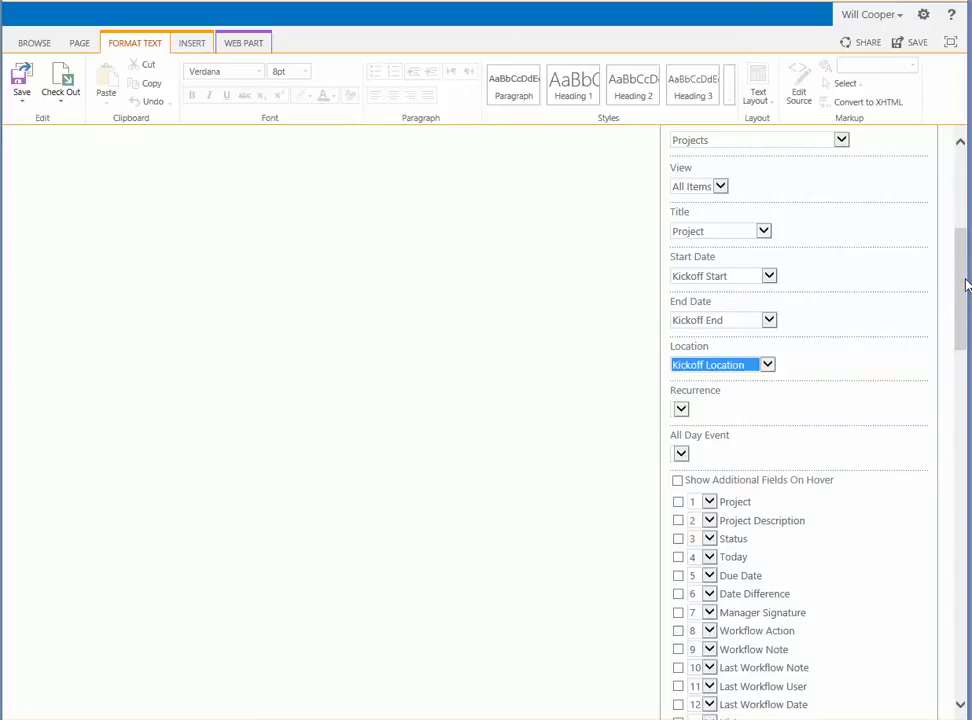
Step: Enable additional fields on hover for Project, Project Description, Status, Kickoff Start, Kickoff End and Kickoff Location
{"action": "left_click_drag", "start_coordinate": [966, 285], "coordinate": [966, 338]}
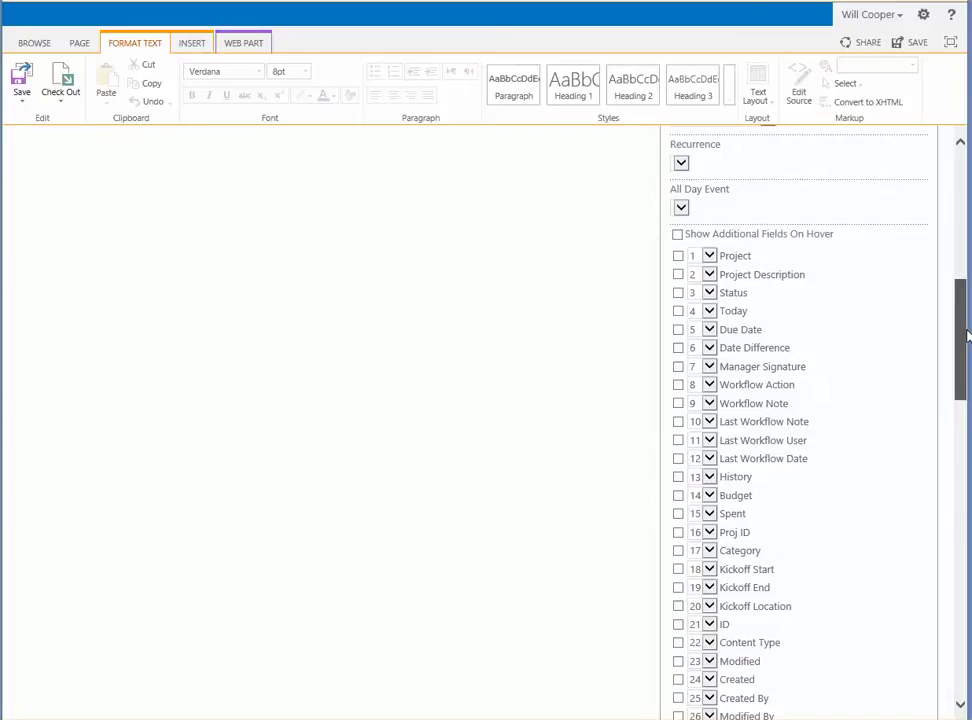
{"action": "left_click", "coordinate": [678, 235]}
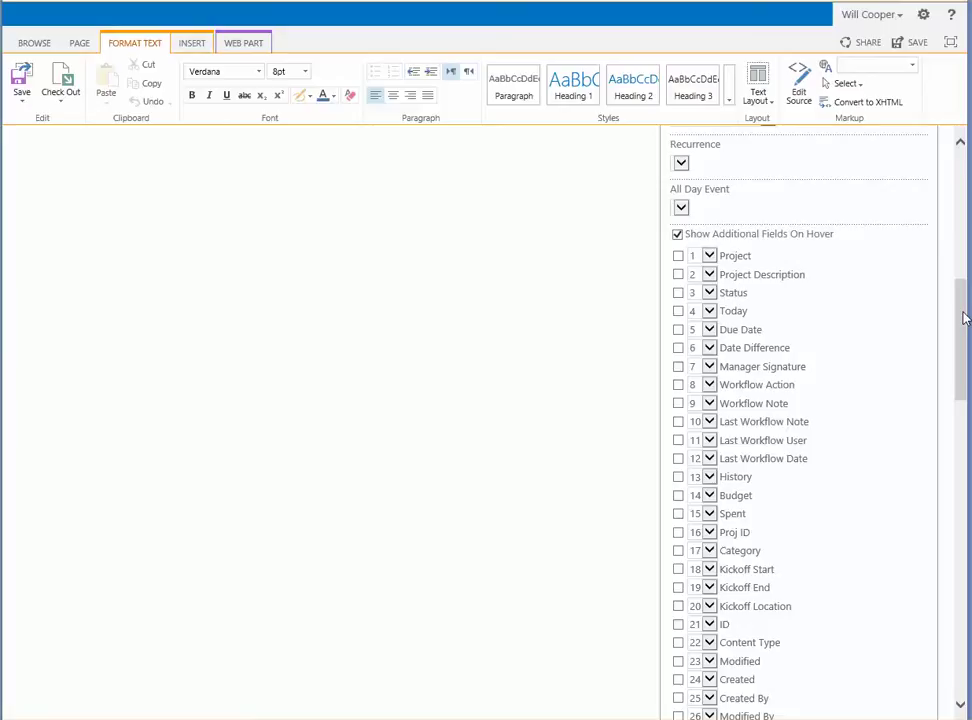
{"action": "left_click", "coordinate": [678, 256]}
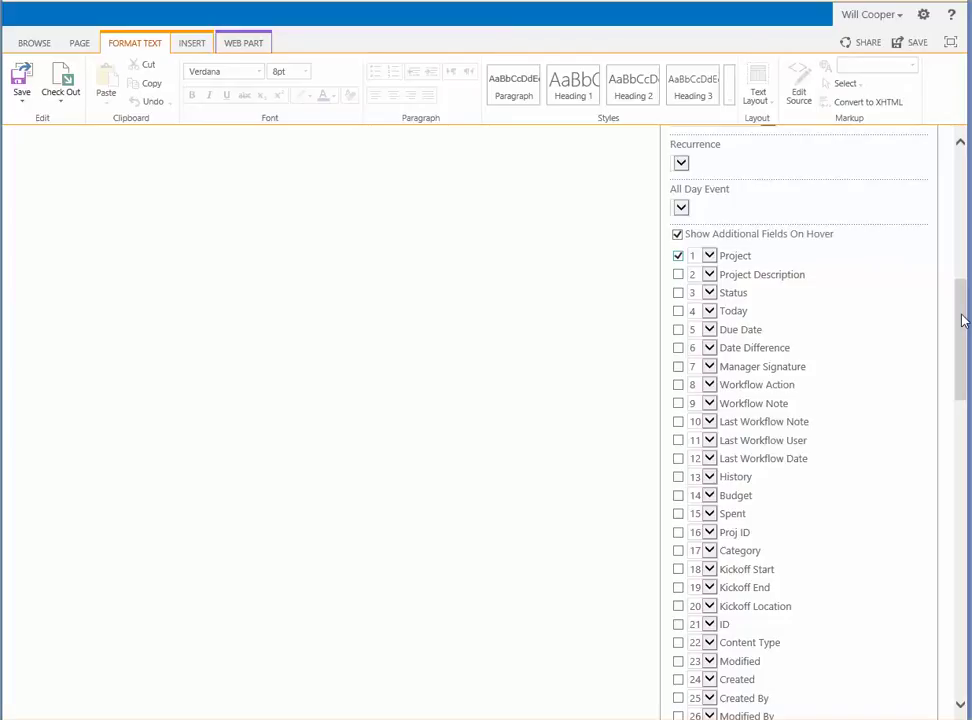
{"action": "left_click", "coordinate": [678, 274]}
{"action": "left_click", "coordinate": [678, 292]}
{"action": "left_click_drag", "start_coordinate": [961, 347], "coordinate": [965, 388]}
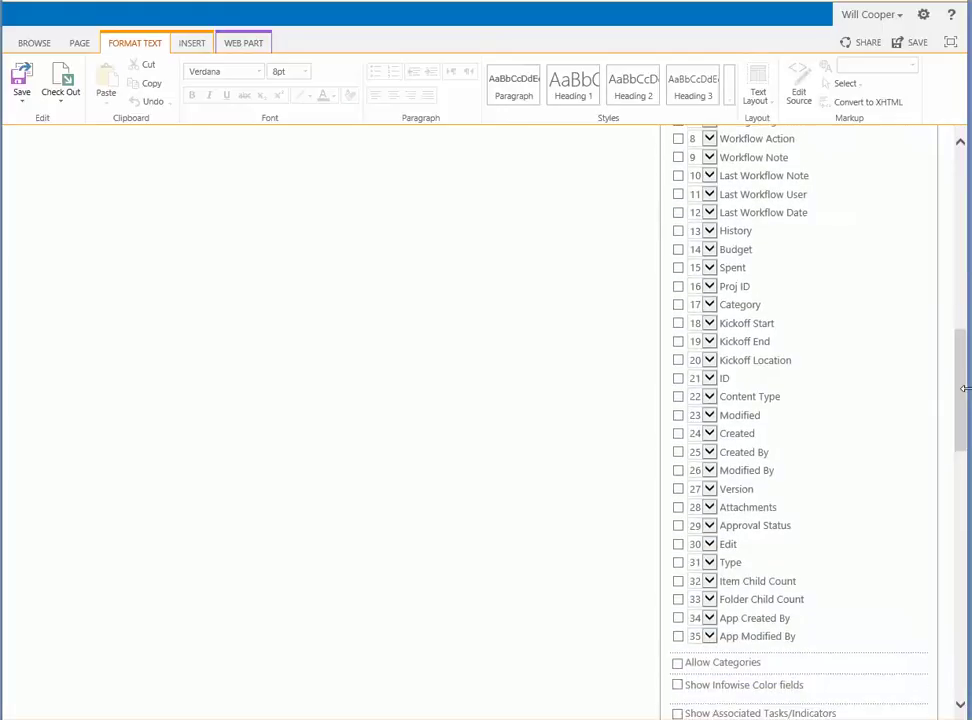
{"action": "left_click", "coordinate": [679, 323]}
{"action": "left_click", "coordinate": [679, 342]}
{"action": "left_click", "coordinate": [679, 360]}
{"action": "left_click_drag", "start_coordinate": [966, 399], "coordinate": [966, 469]}
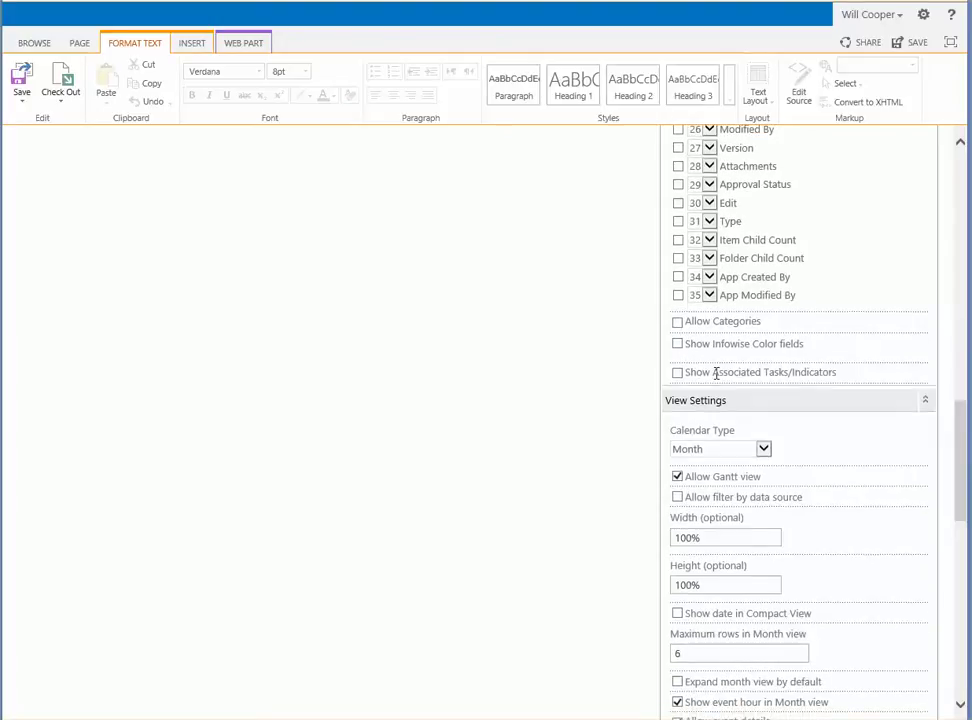
Step: Allow categories for the calendar events, using Category as the category column and keeping the category selector shown
{"action": "left_click", "coordinate": [678, 323]}
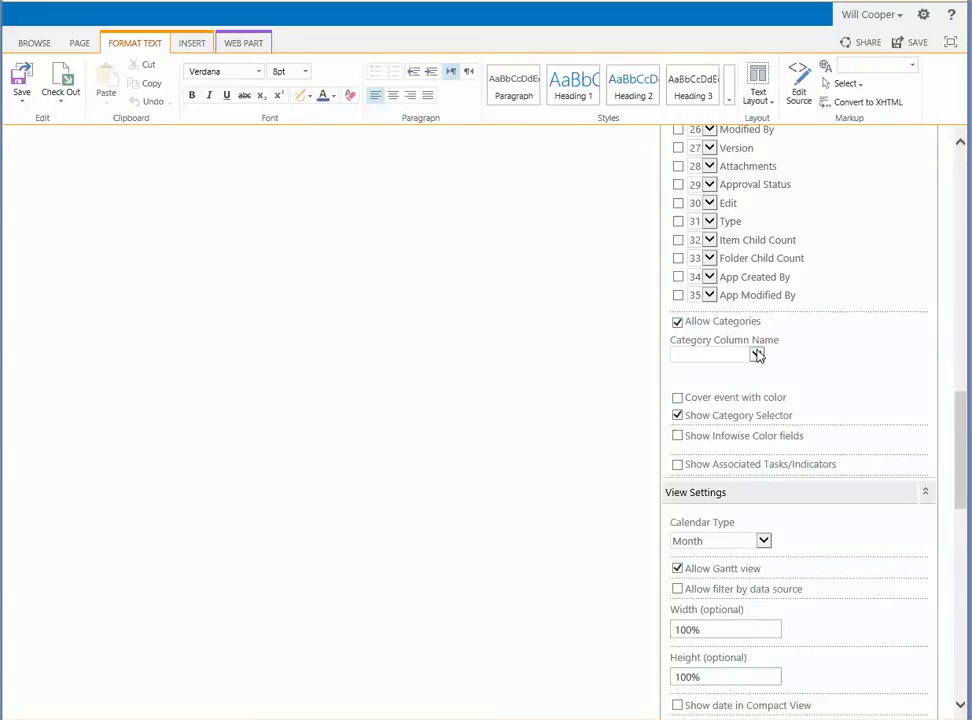
{"action": "left_click", "coordinate": [757, 354]}
{"action": "left_click", "coordinate": [740, 389]}
{"action": "scroll", "coordinate": [962, 440], "scroll_direction": "down", "scroll_amount": 1}
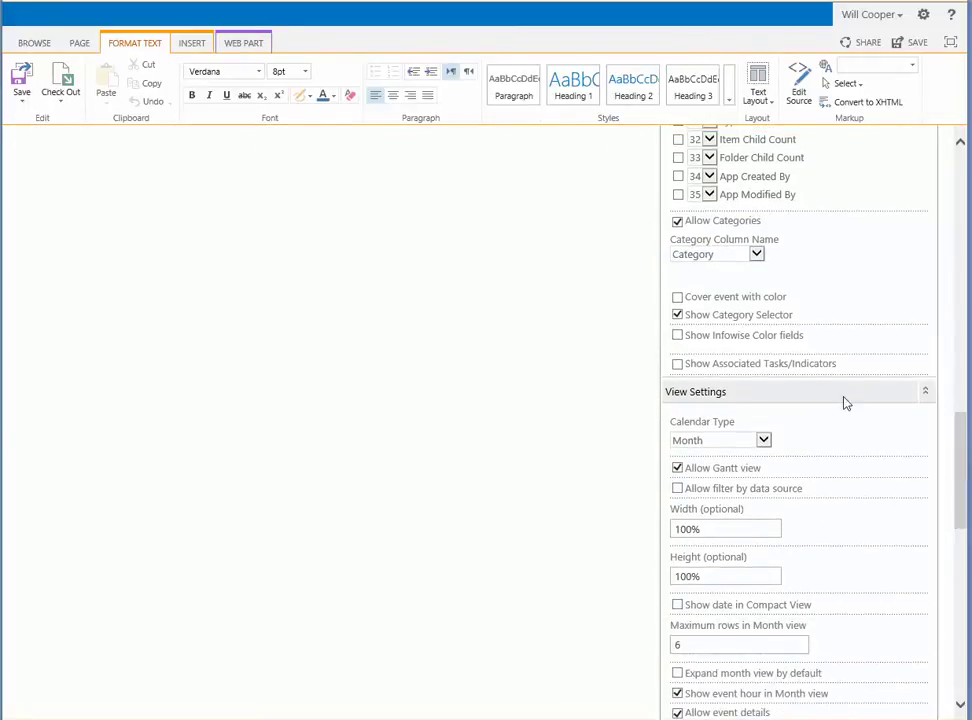
{"action": "left_click_drag", "start_coordinate": [795, 316], "coordinate": [684, 316]}
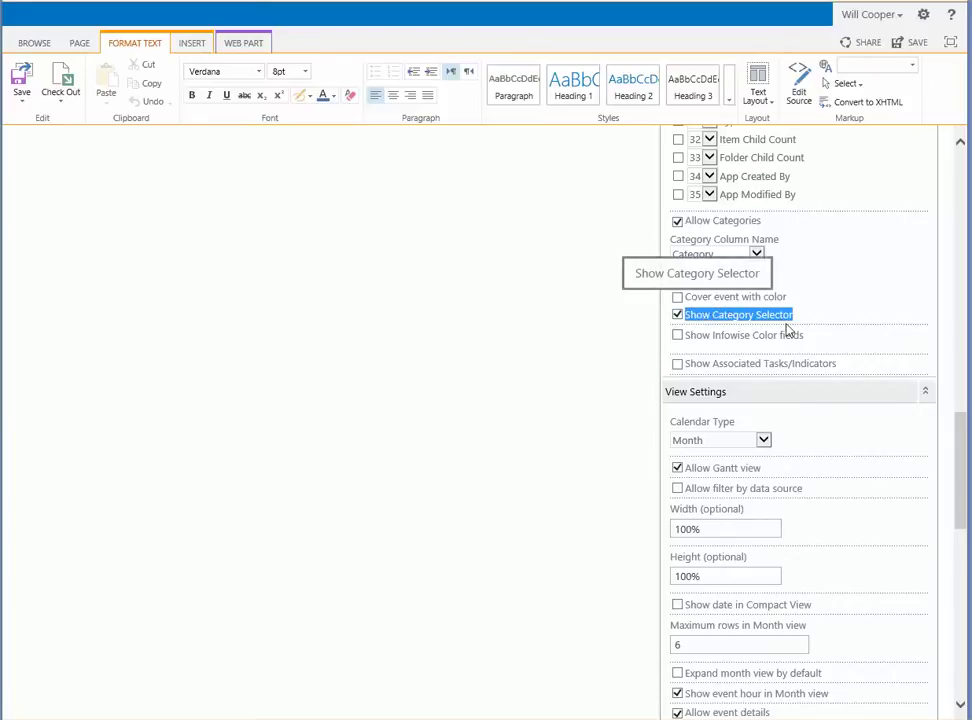
{"action": "left_click", "coordinate": [878, 309]}
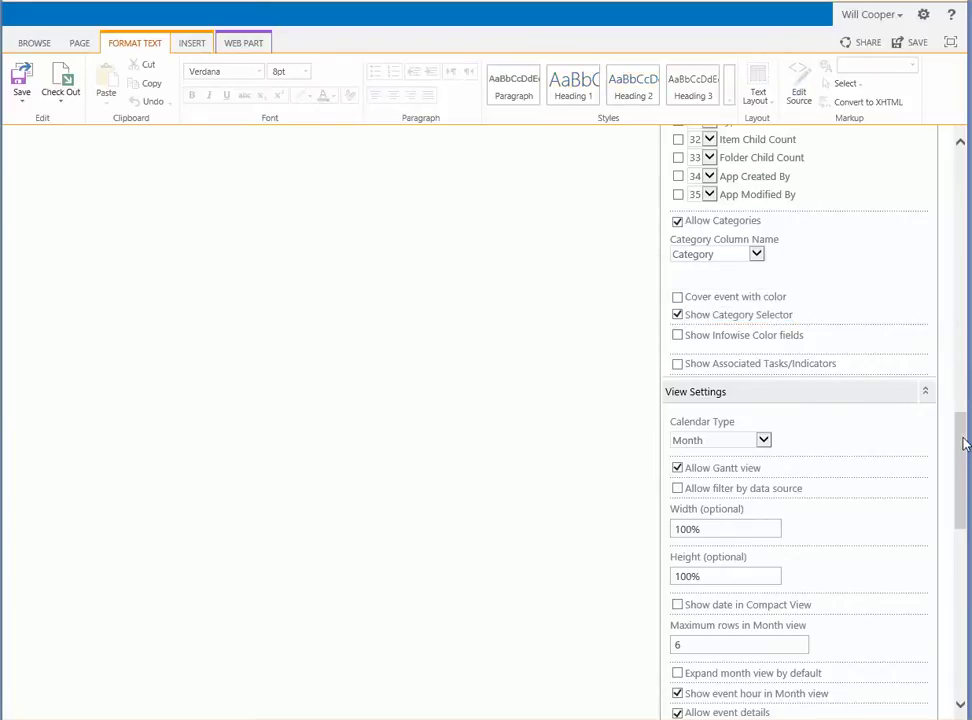
Step: Keep Gantt view allowed, set the web part's chrome type to None and confirm the web part settings
{"action": "left_click_drag", "start_coordinate": [963, 445], "coordinate": [966, 488]}
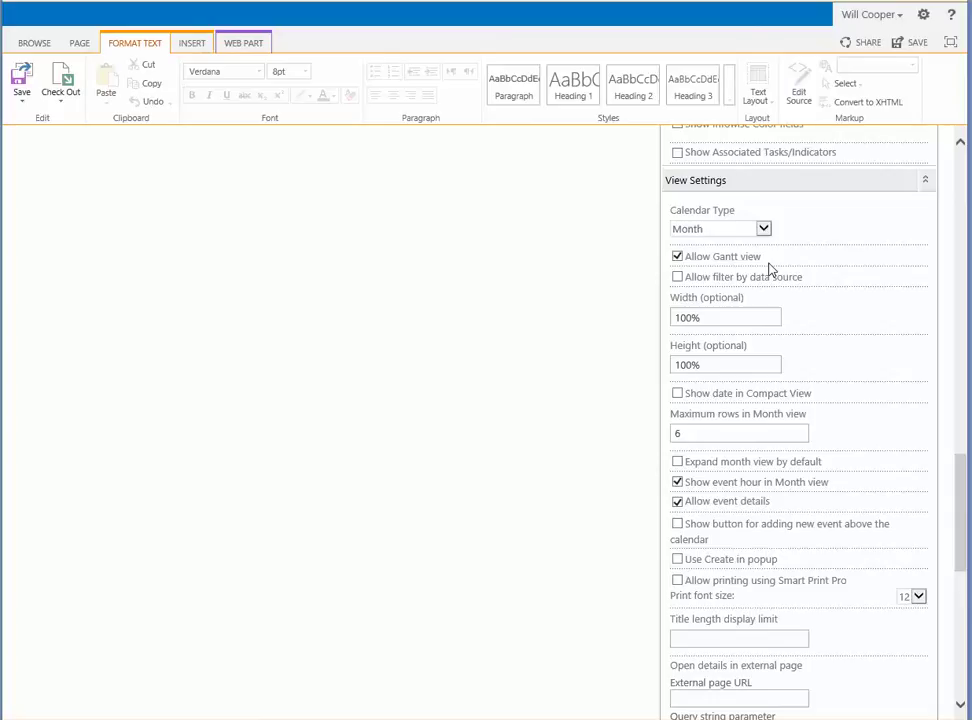
{"action": "left_click_drag", "start_coordinate": [770, 262], "coordinate": [686, 256]}
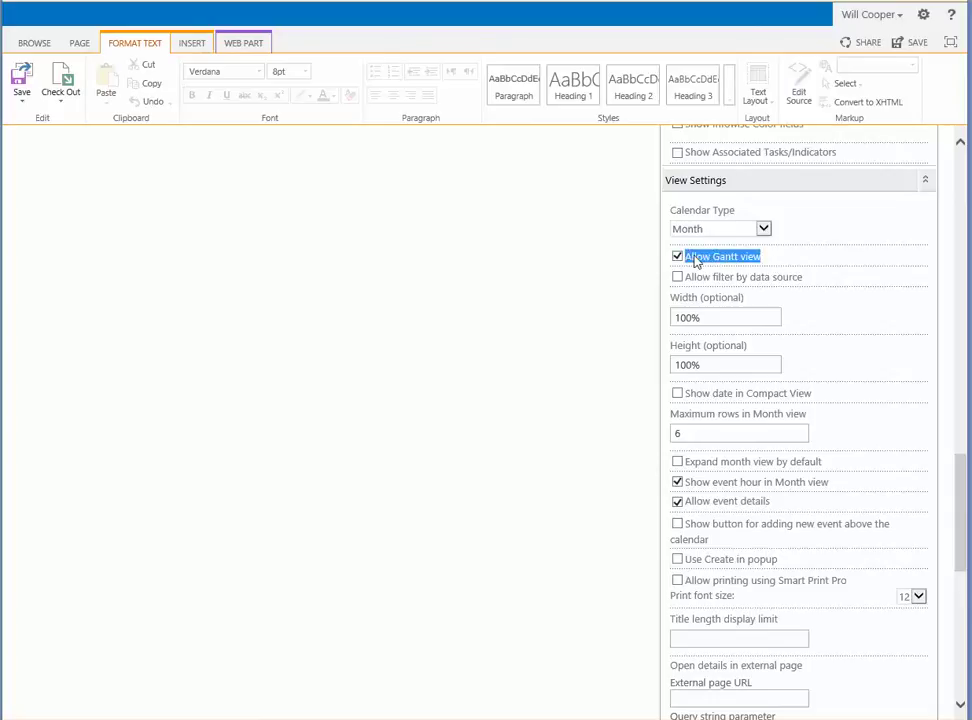
{"action": "left_click", "coordinate": [872, 282]}
{"action": "left_click_drag", "start_coordinate": [962, 484], "coordinate": [969, 577]}
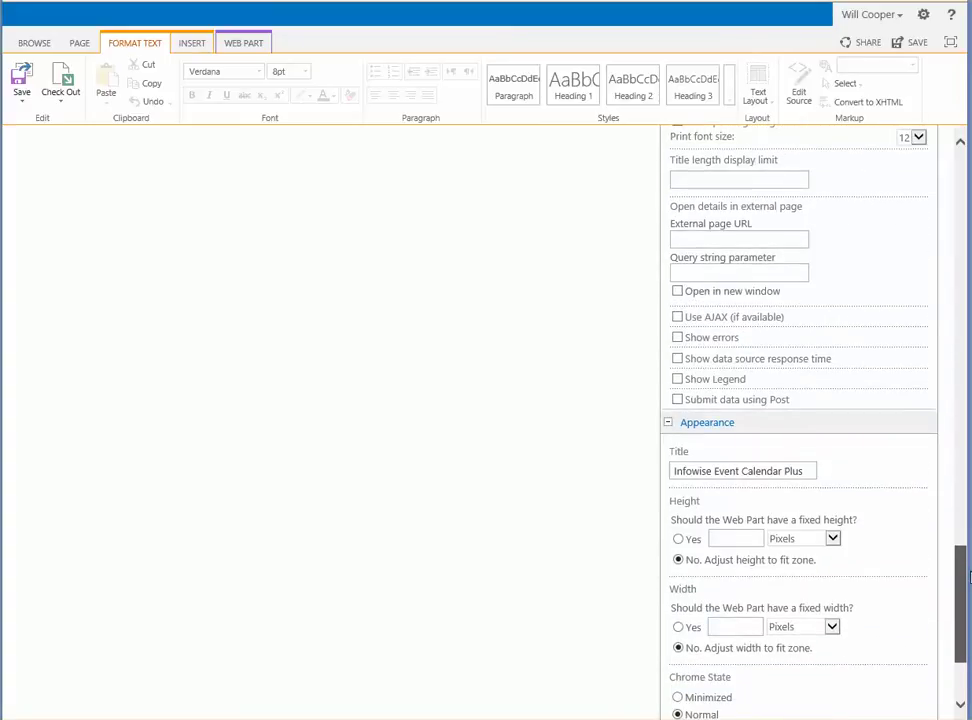
{"action": "left_click_drag", "start_coordinate": [969, 577], "coordinate": [969, 612]}
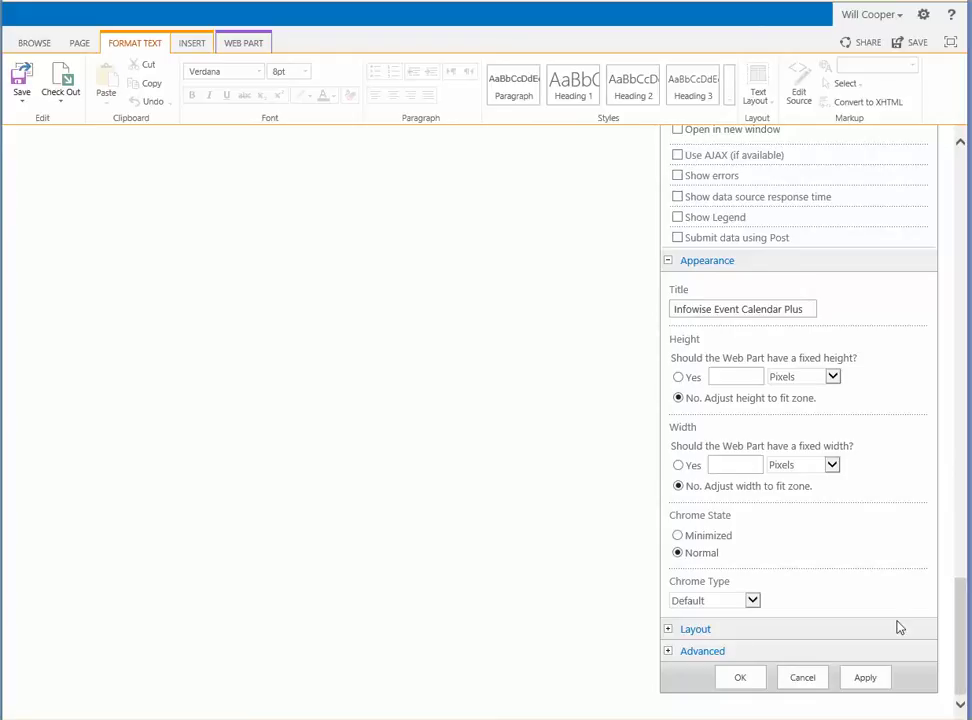
{"action": "left_click", "coordinate": [753, 601]}
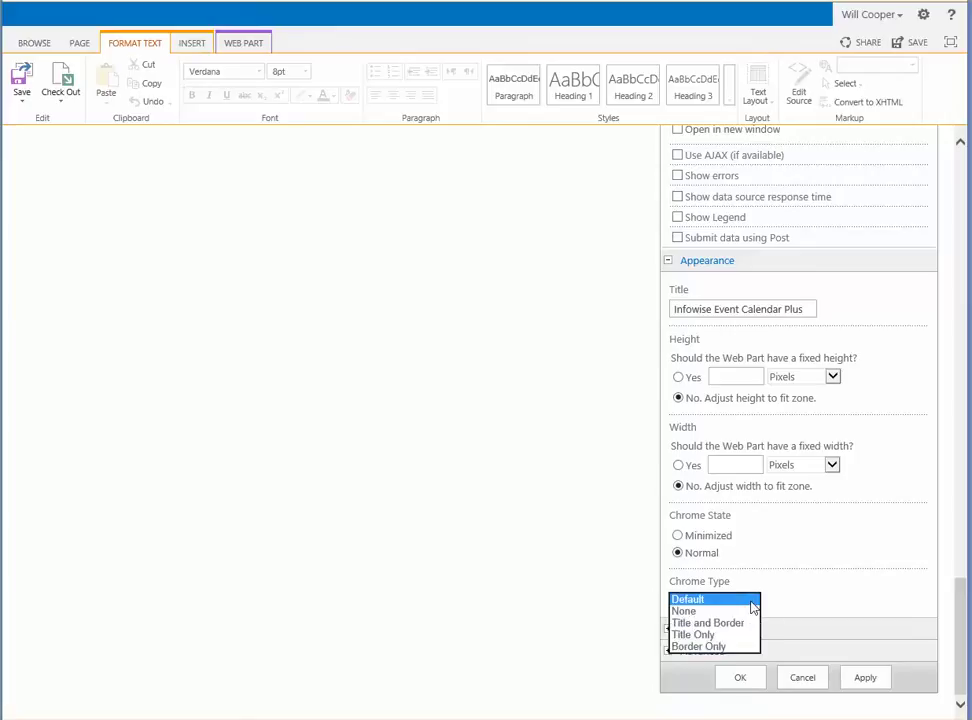
{"action": "left_click", "coordinate": [740, 611]}
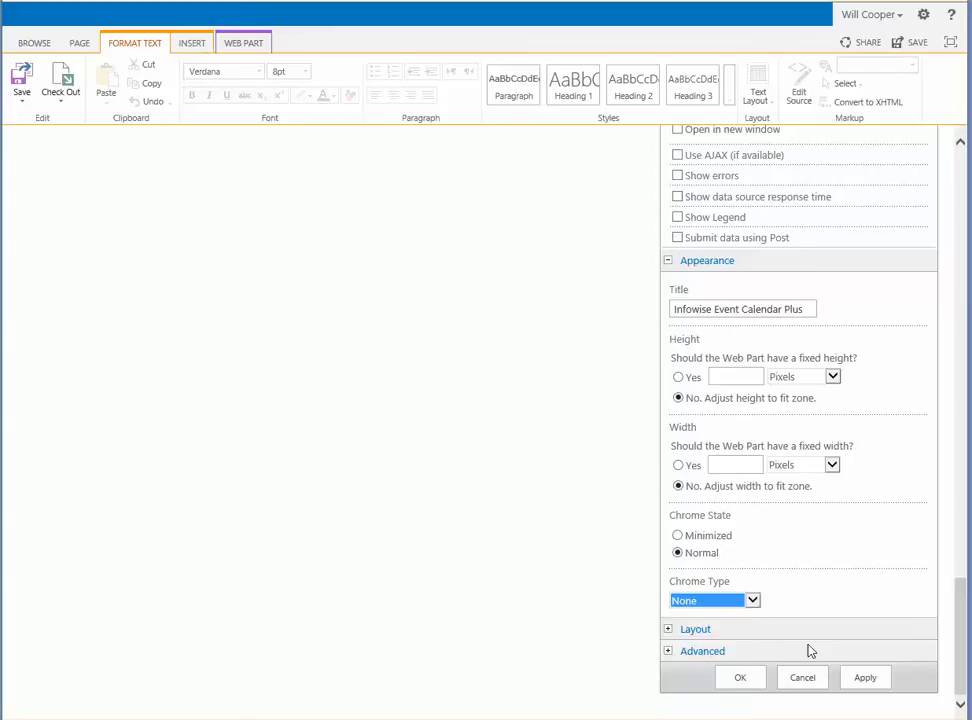
{"action": "left_click", "coordinate": [741, 678]}
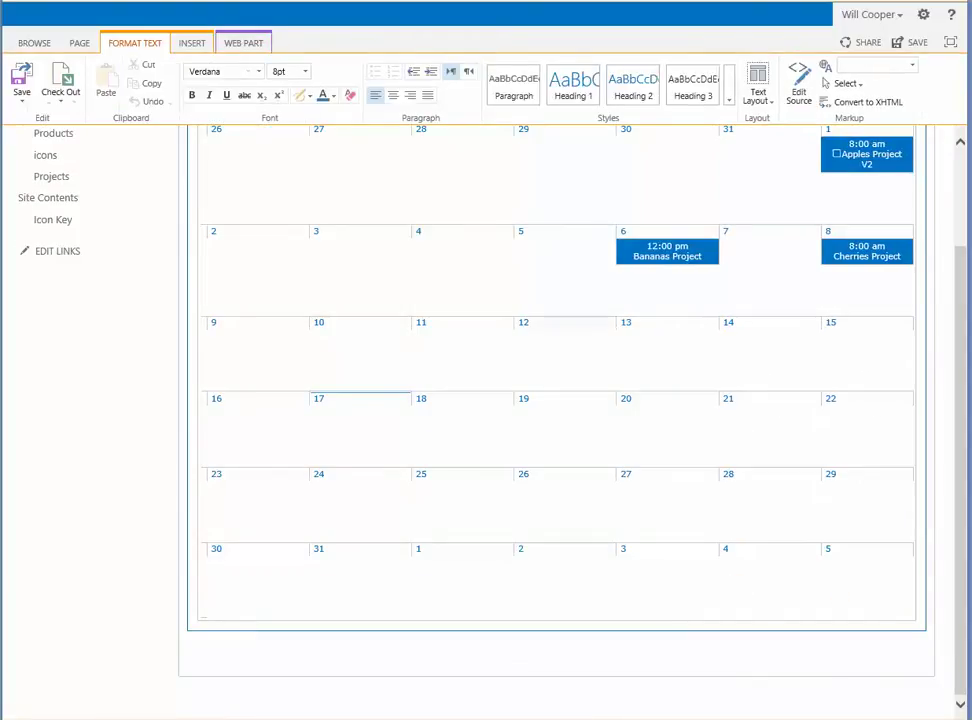
Step: Save the Kickoff Calendar page with the configured calendar web part
{"action": "left_click_drag", "start_coordinate": [966, 458], "coordinate": [966, 384]}
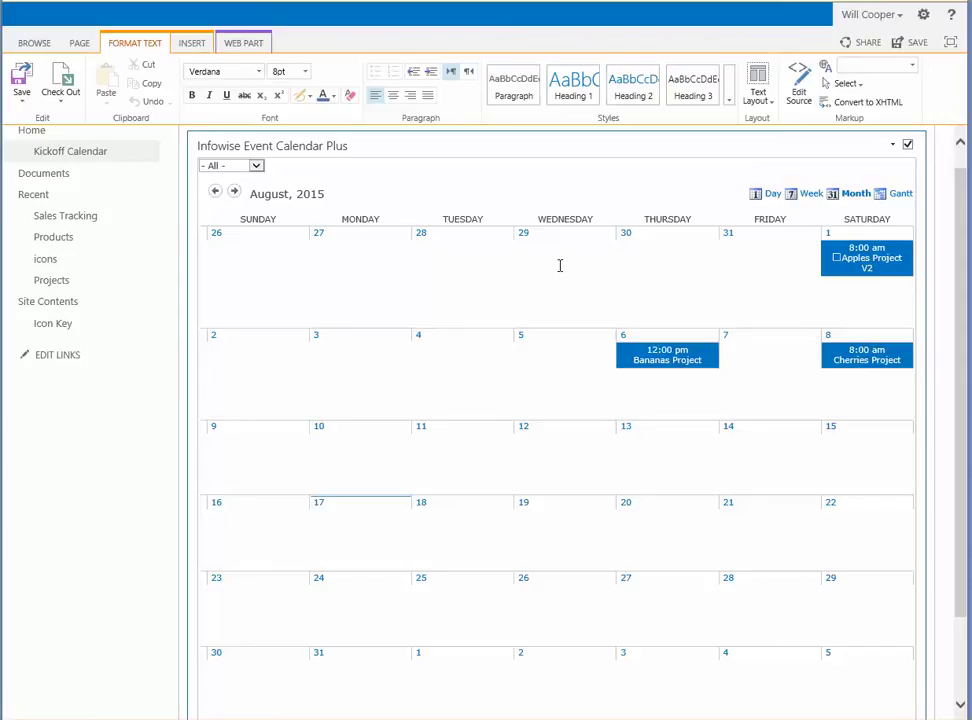
{"action": "left_click", "coordinate": [19, 88]}
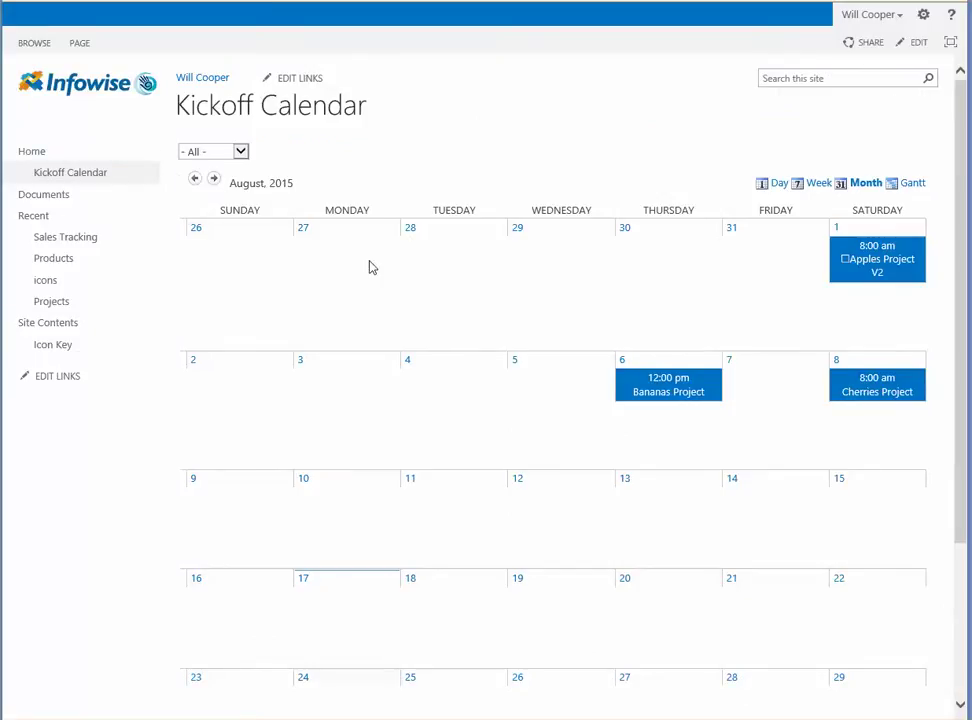
Step: Filter the calendar by the Marketing, Accounting and Production categories in turn, and return the filter to All
{"action": "left_click", "coordinate": [241, 152]}
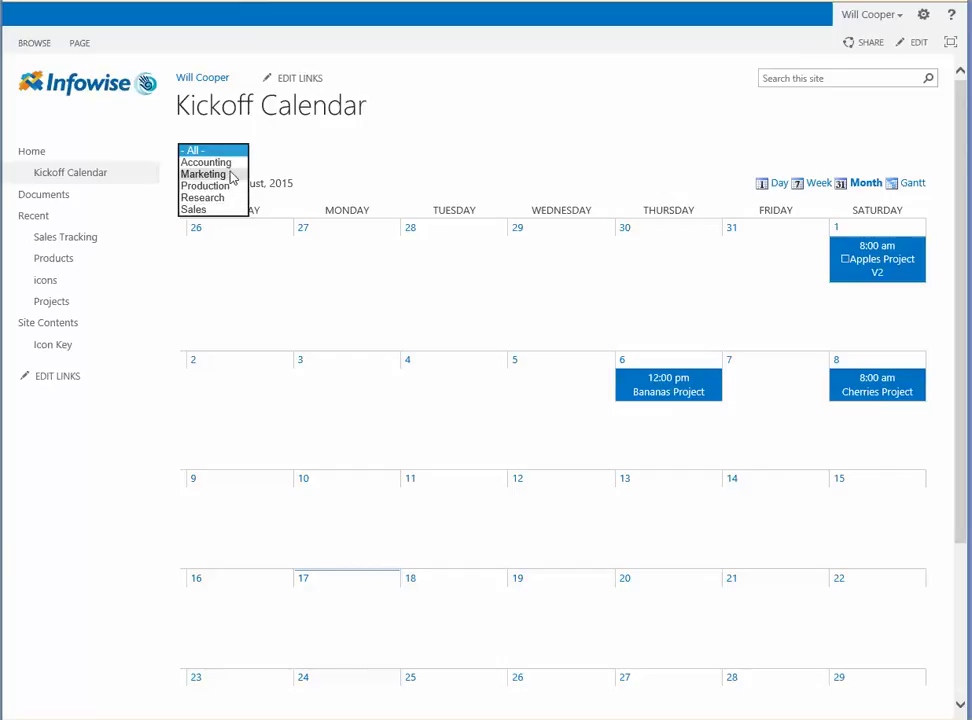
{"action": "left_click", "coordinate": [231, 174]}
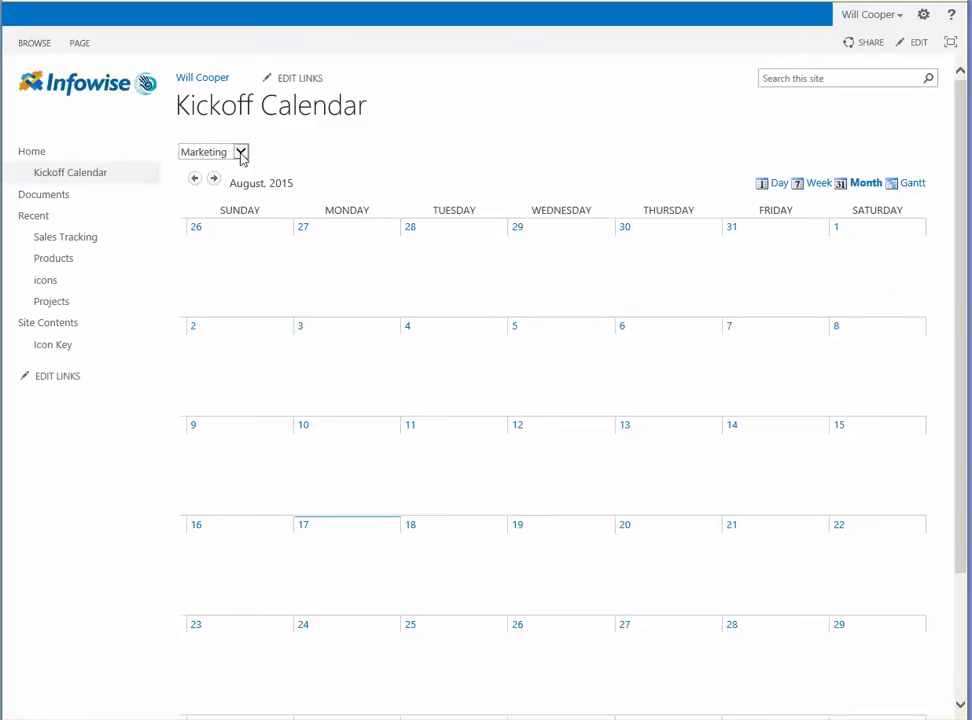
{"action": "left_click", "coordinate": [241, 153]}
{"action": "left_click", "coordinate": [230, 136]}
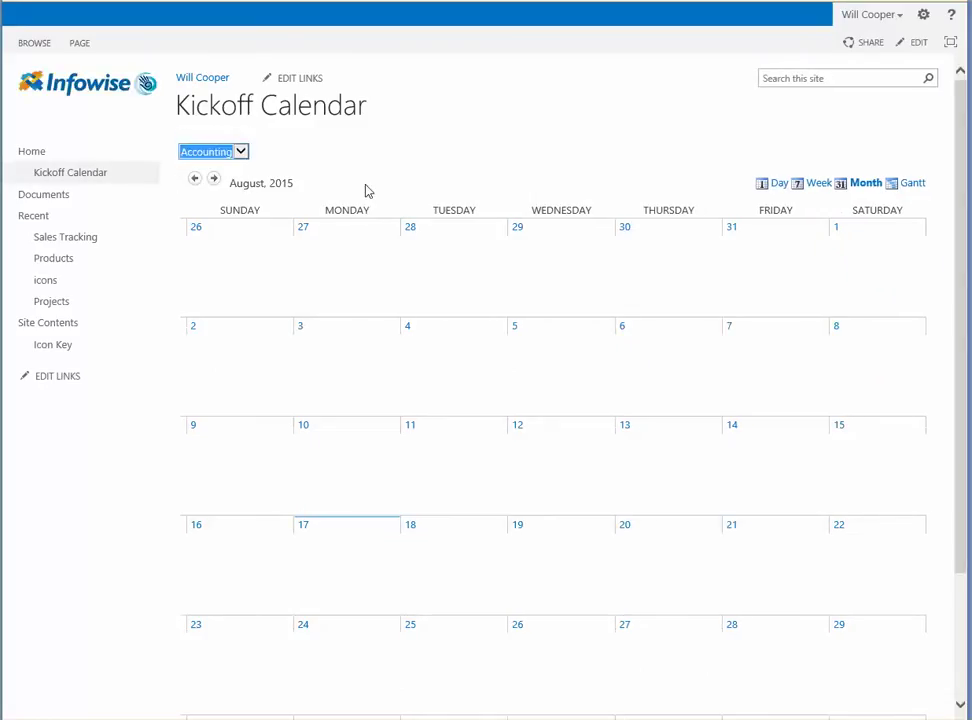
{"action": "left_click", "coordinate": [242, 153]}
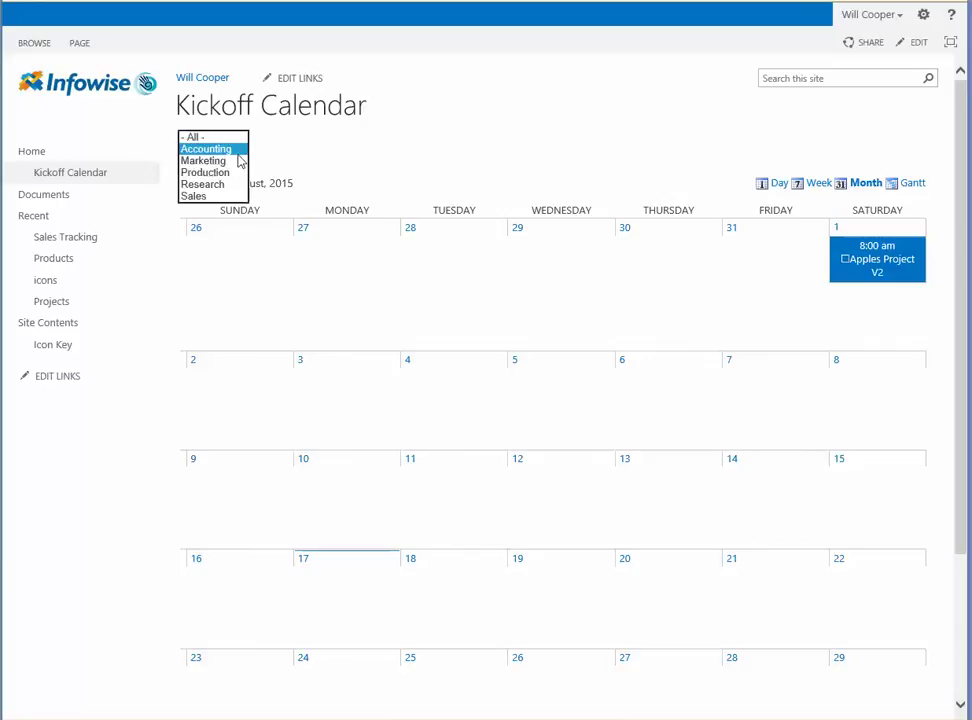
{"action": "left_click", "coordinate": [240, 173]}
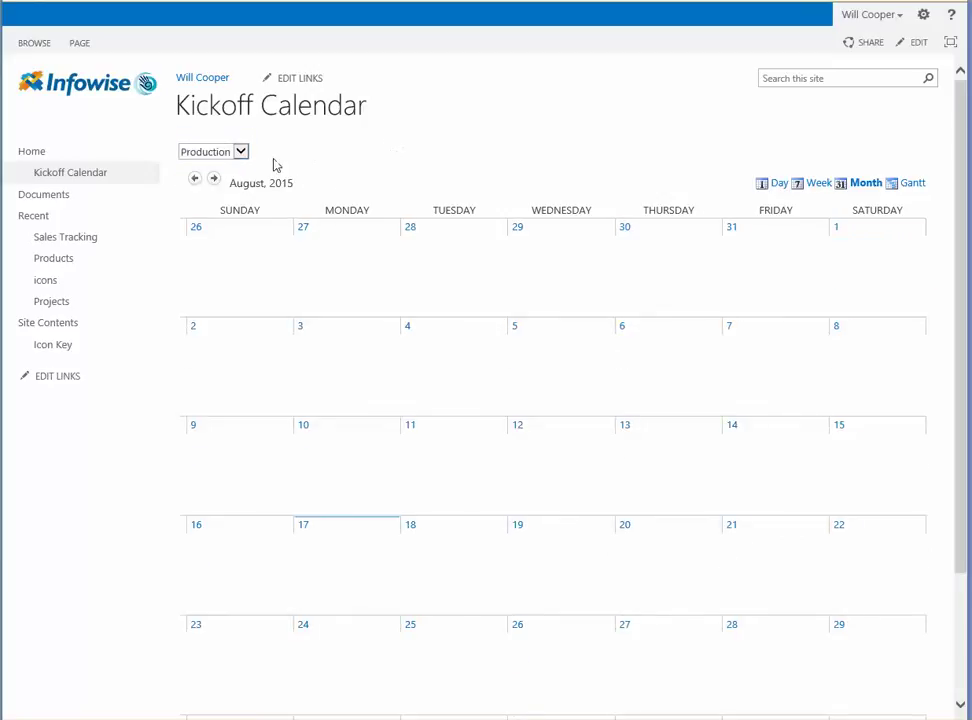
{"action": "left_click", "coordinate": [241, 152]}
{"action": "left_click", "coordinate": [230, 111]}
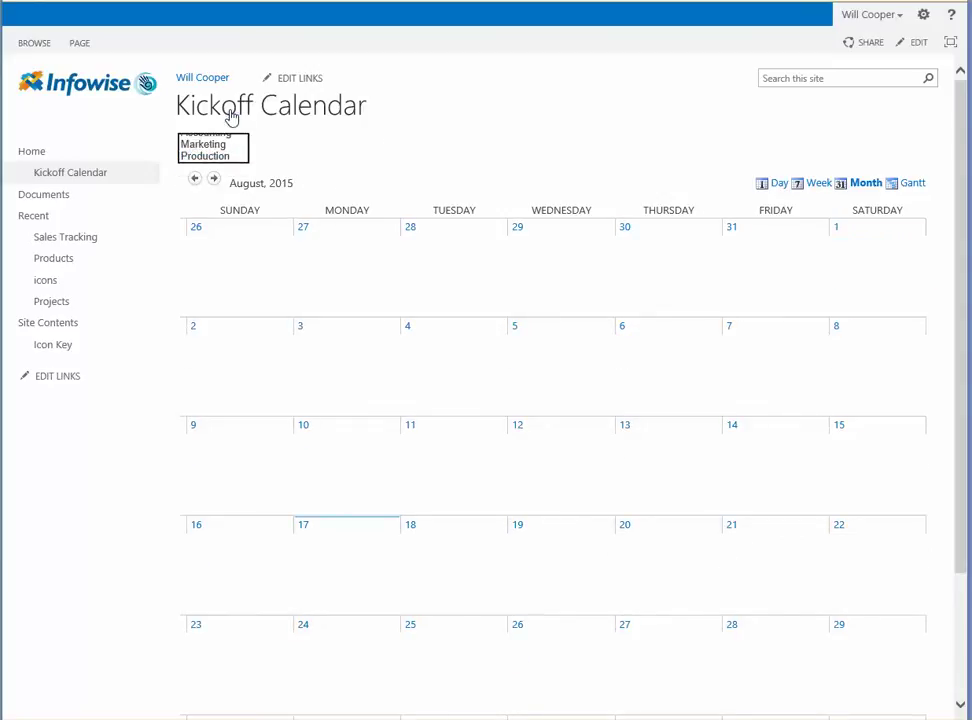